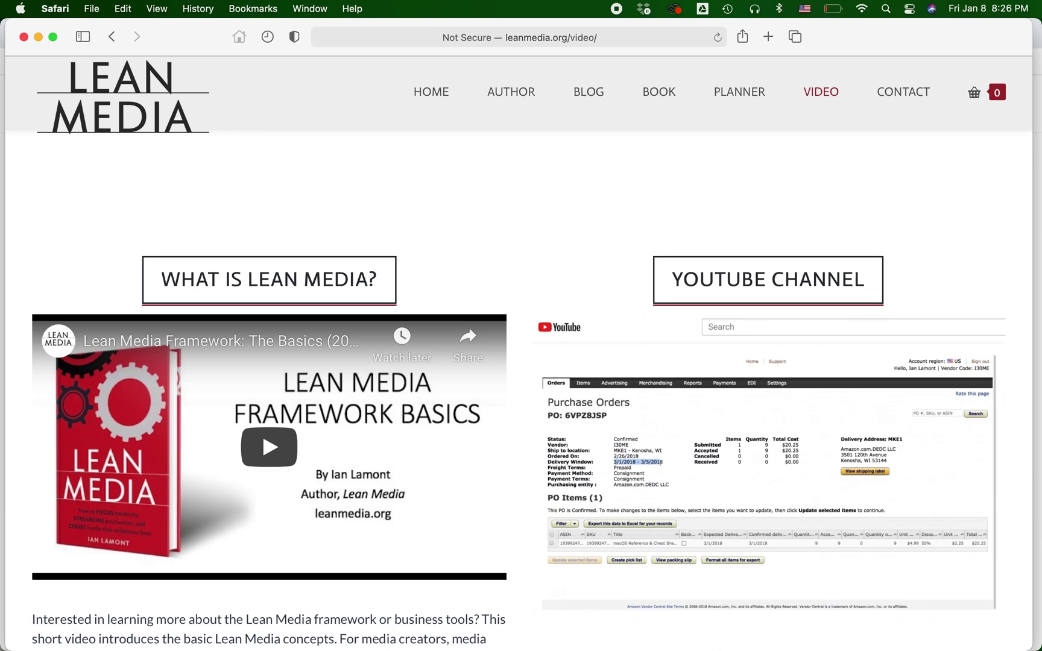
- Check the battery level, then switch from Safari to Google Chrome
click(834, 12)
click(675, 163)
key(super+Tab)
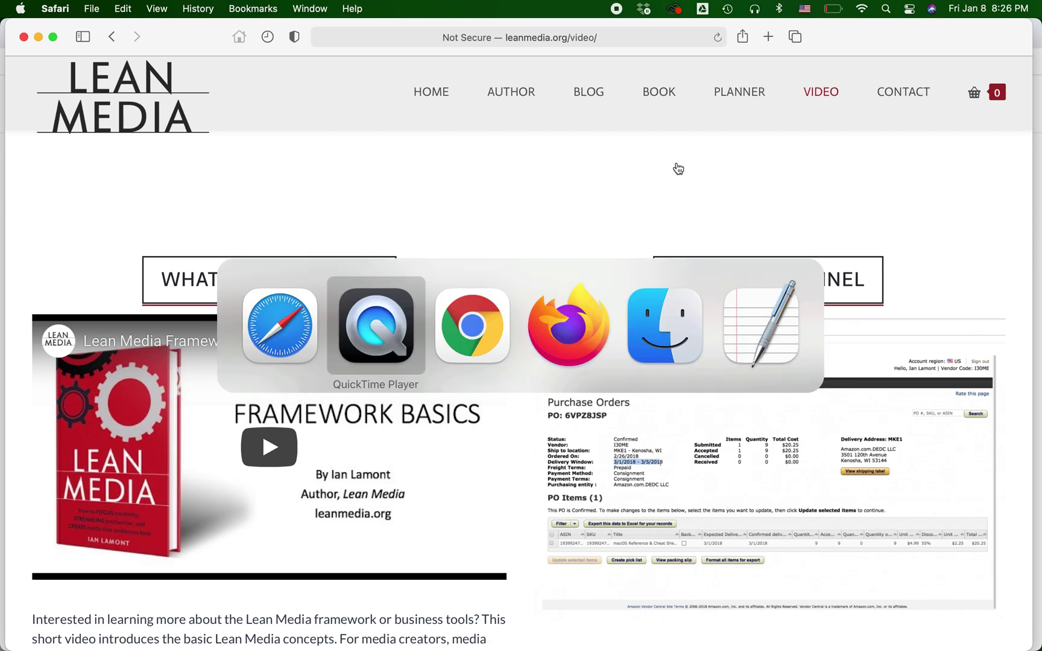
key(super+Tab)
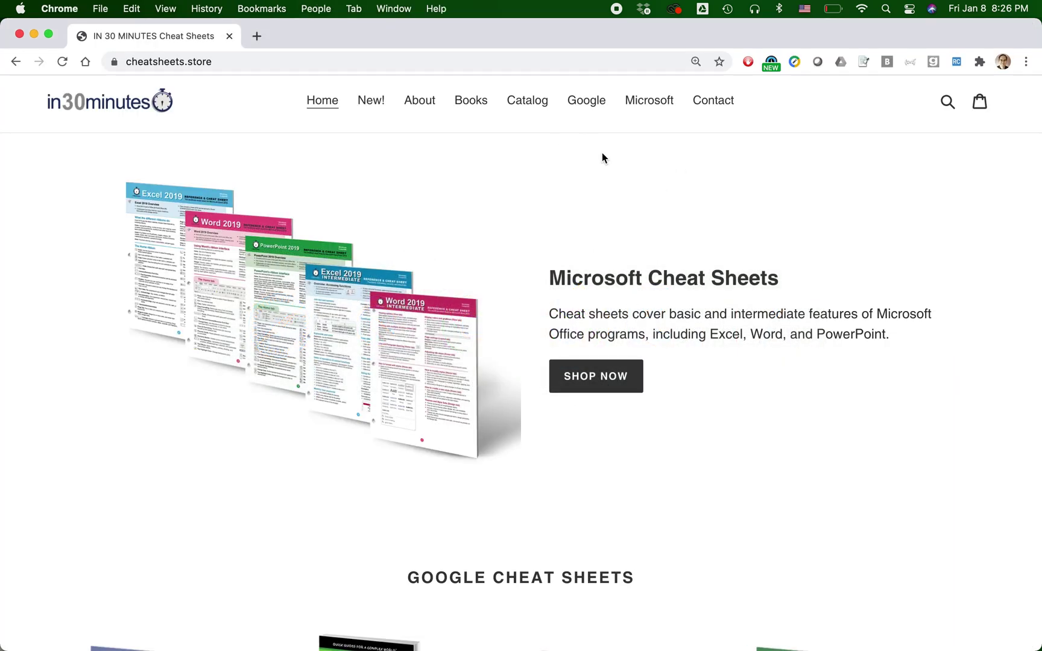
- Browse the store's Google cheat sheets, then switch to the Shopify admin in Firefox
scroll(499, 225, down, 8)
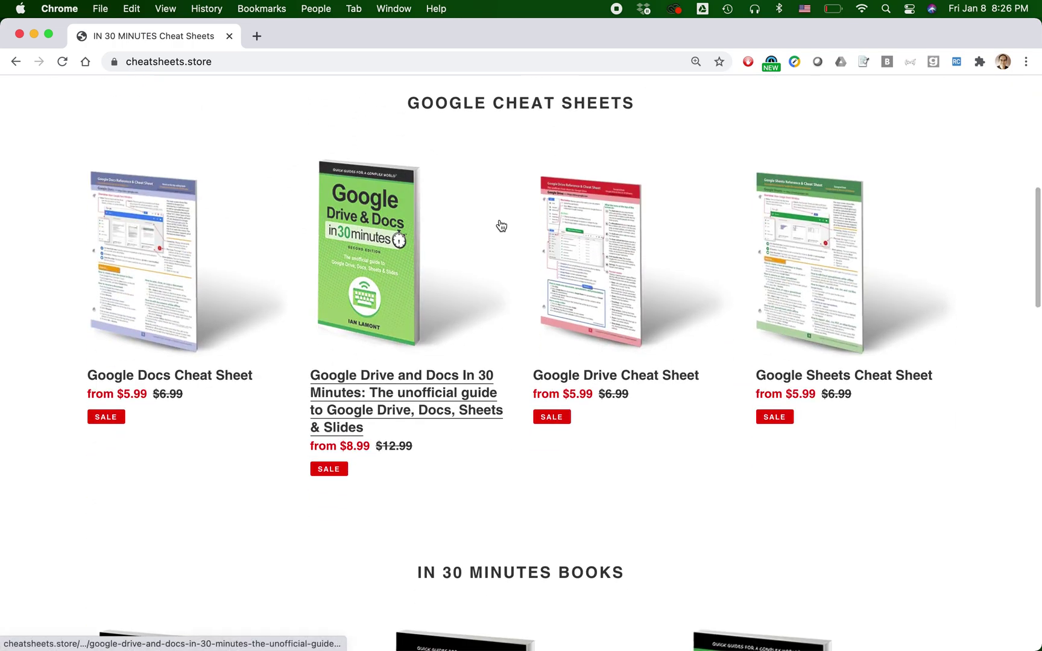
scroll(501, 226, down, 4)
scroll(501, 225, up, 12)
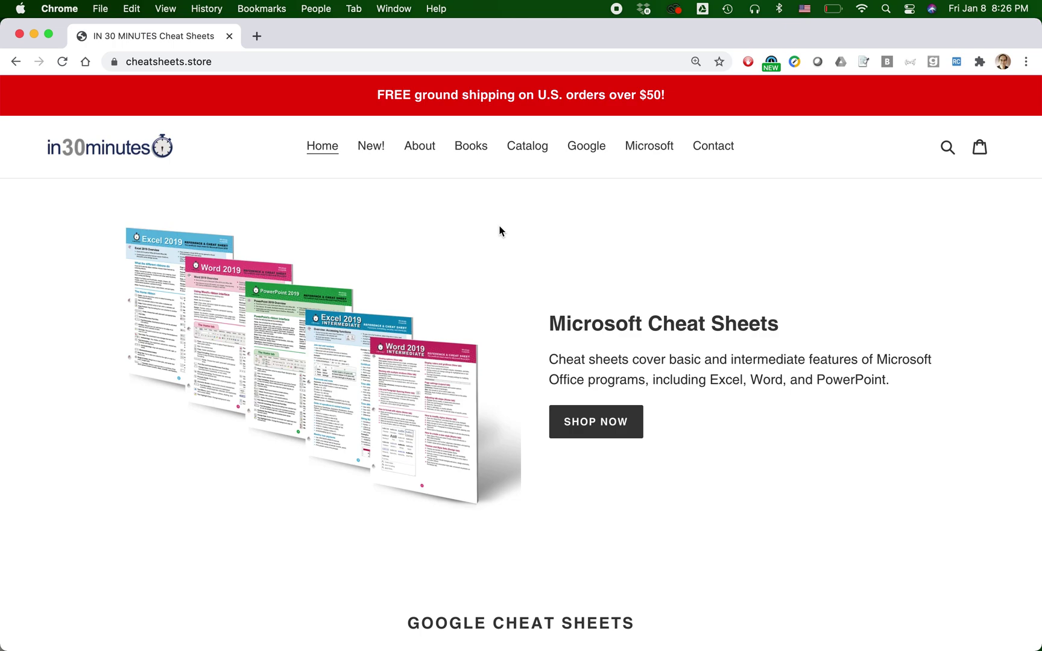
key(super+Tab)
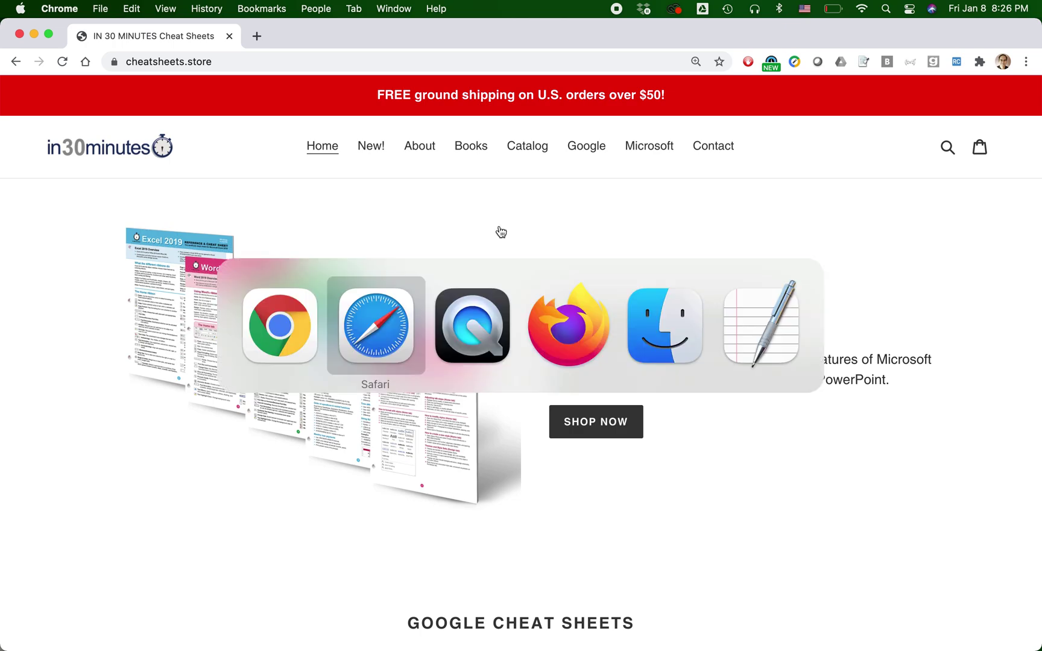
key(super+Tab)
key(super+Tab)
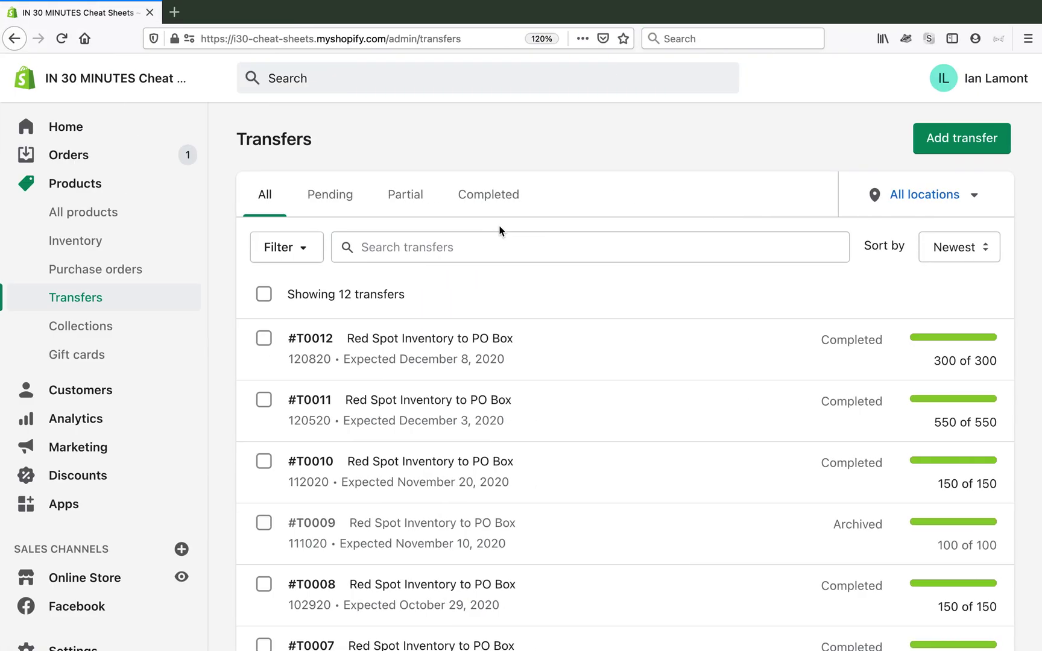
- Go to Inventory and filter stock to the PO Box location
click(78, 245)
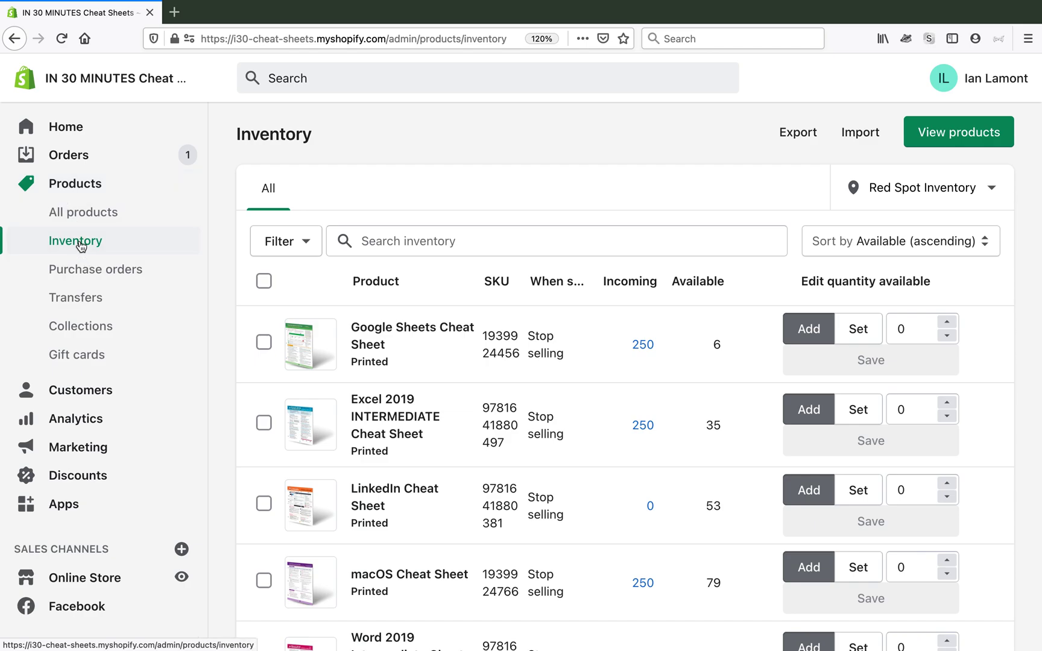
scroll(593, 242, down, 3)
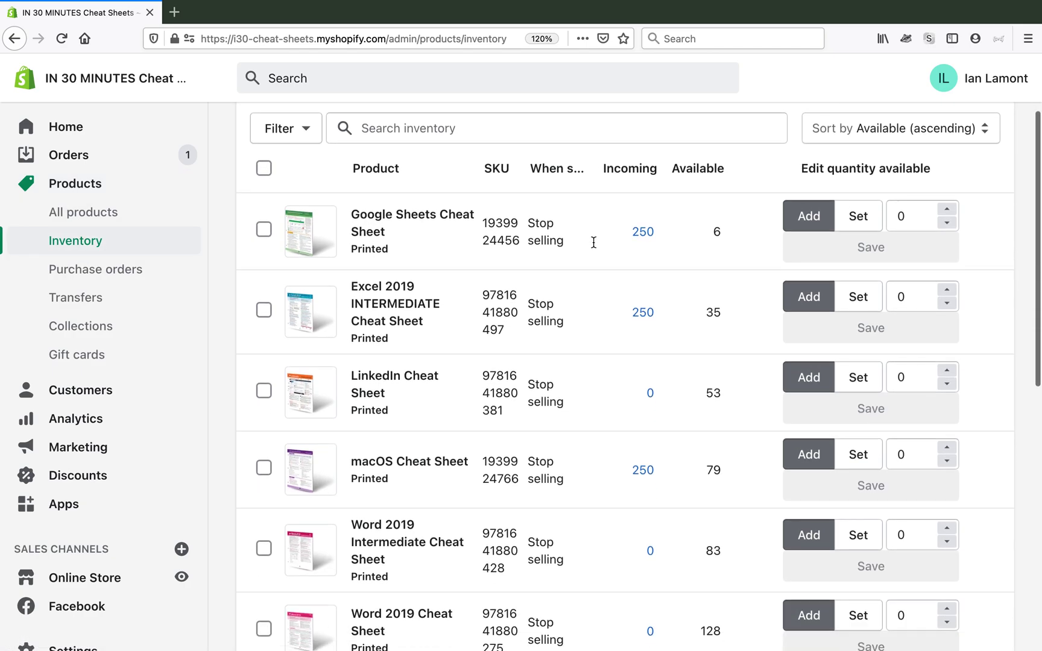
scroll(593, 240, up, 2)
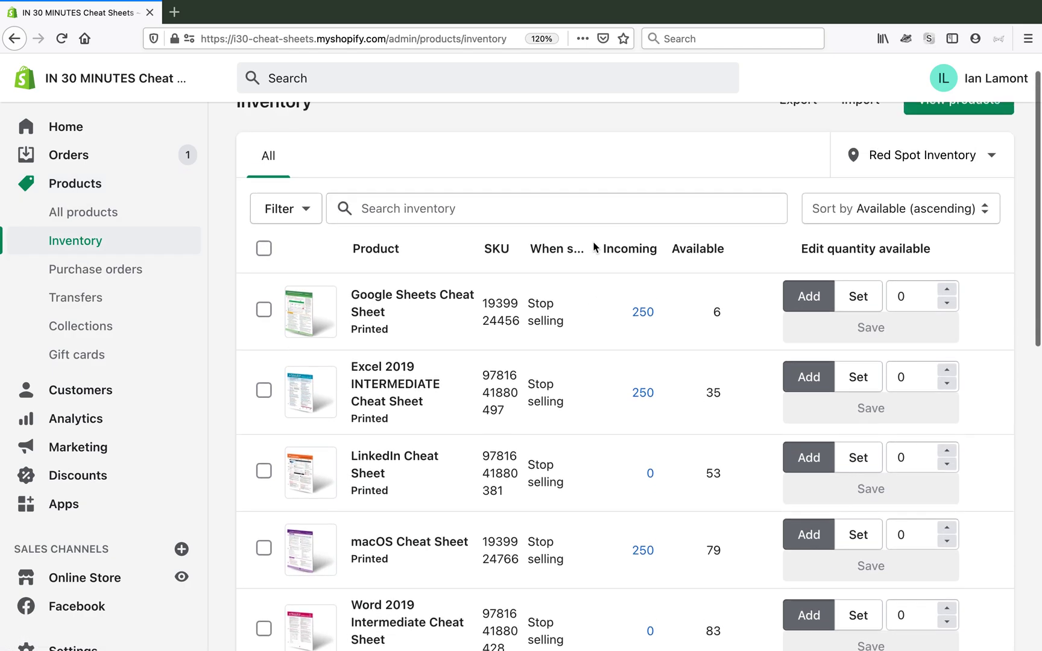
click(990, 156)
click(794, 268)
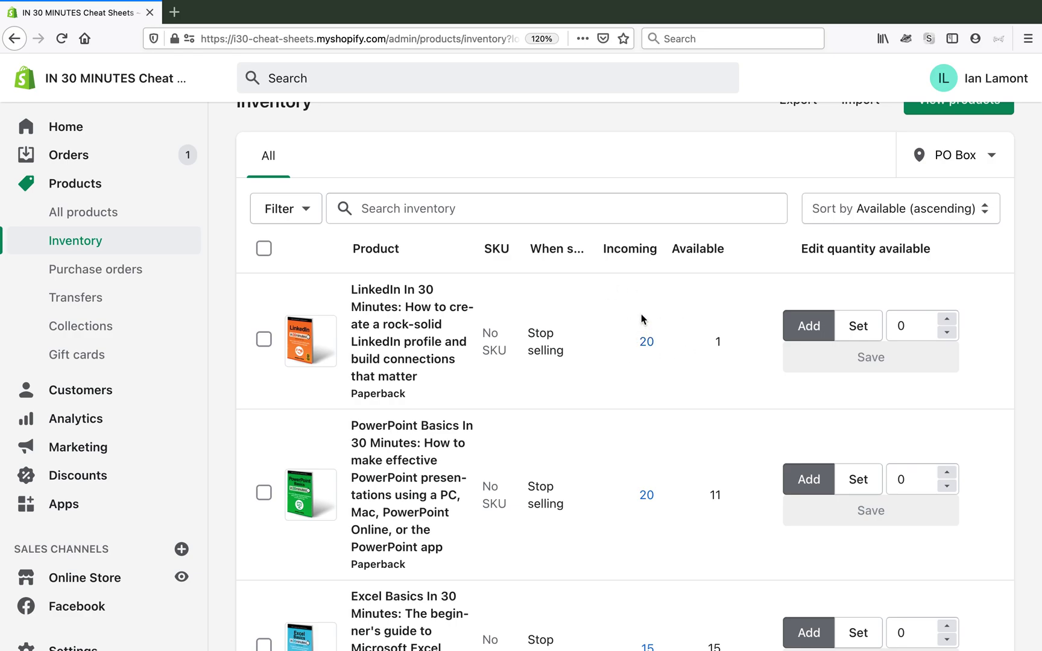
- Review PO Box stock levels, then go to the Purchase orders list
scroll(642, 319, up, 1)
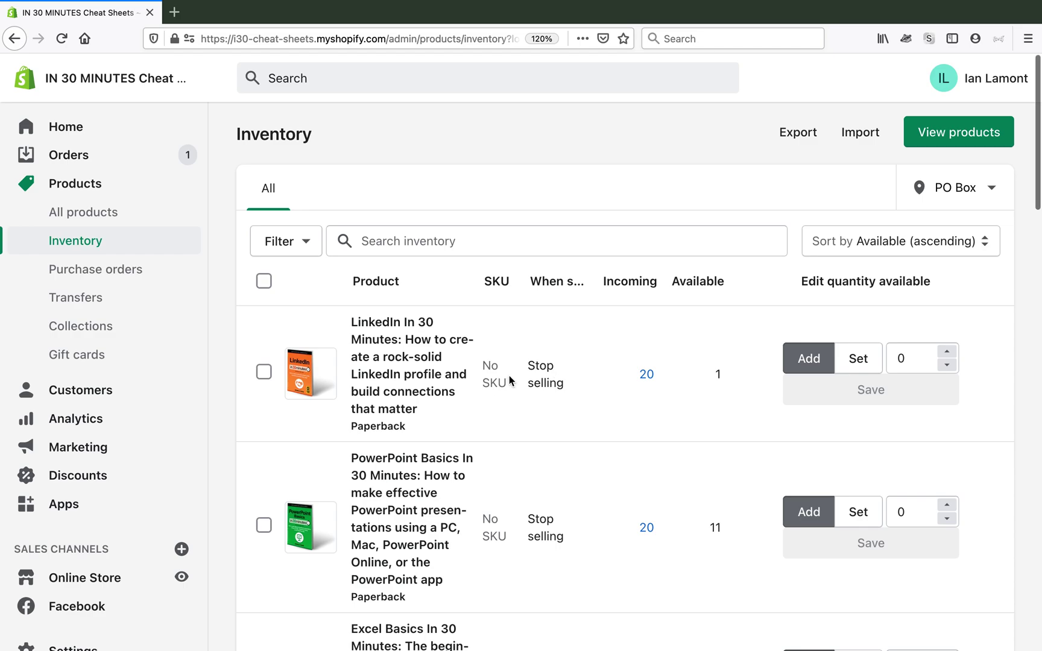
scroll(511, 383, down, 4)
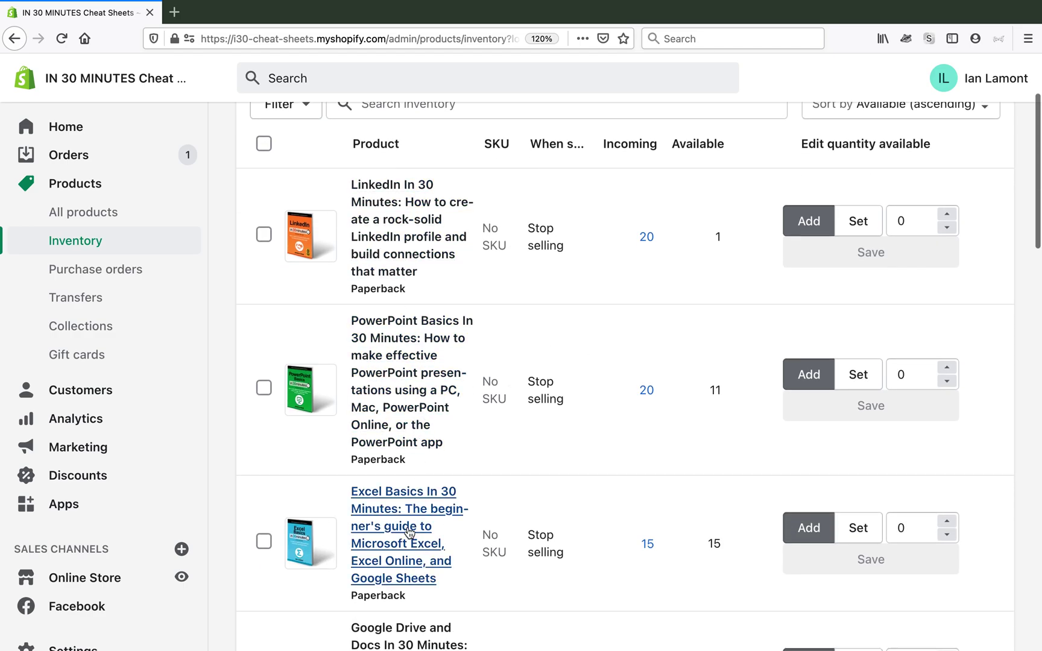
scroll(422, 362, down, 6)
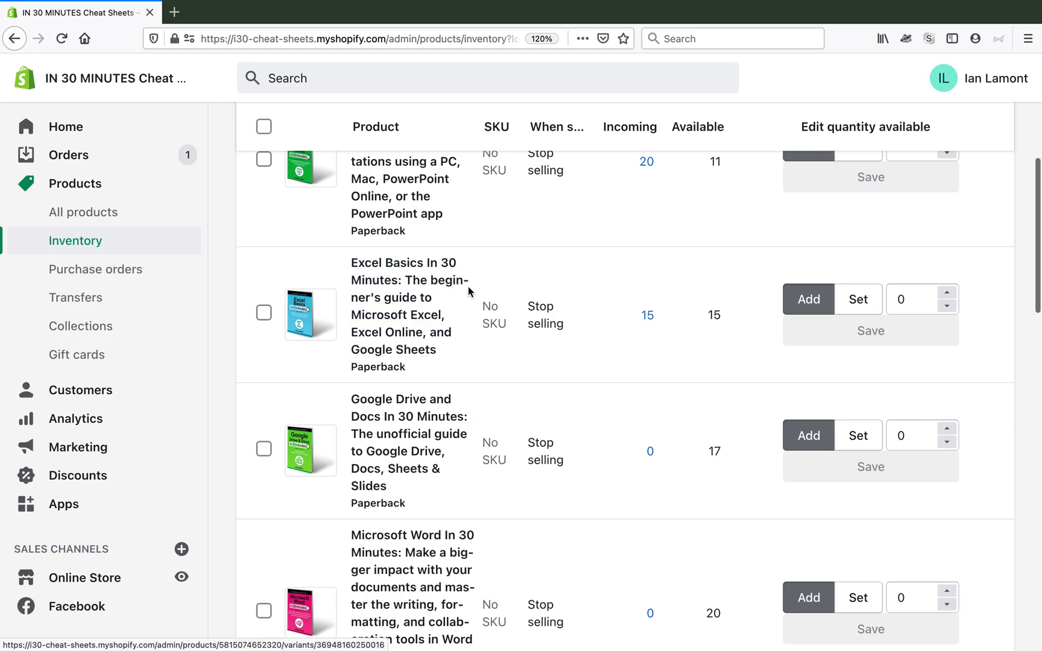
scroll(468, 288, up, 10)
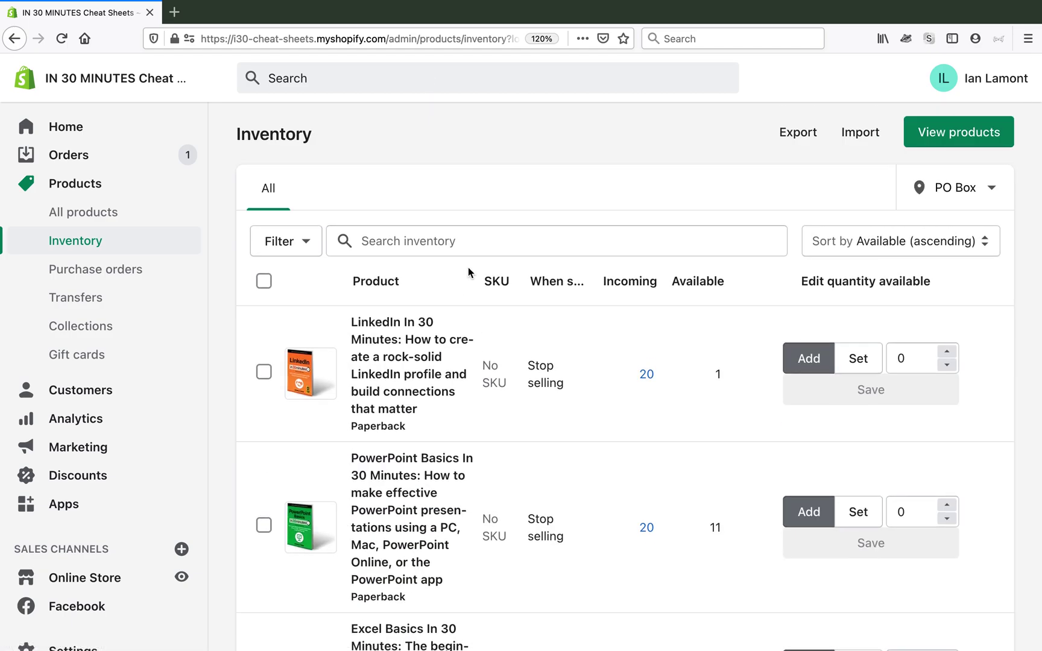
click(111, 271)
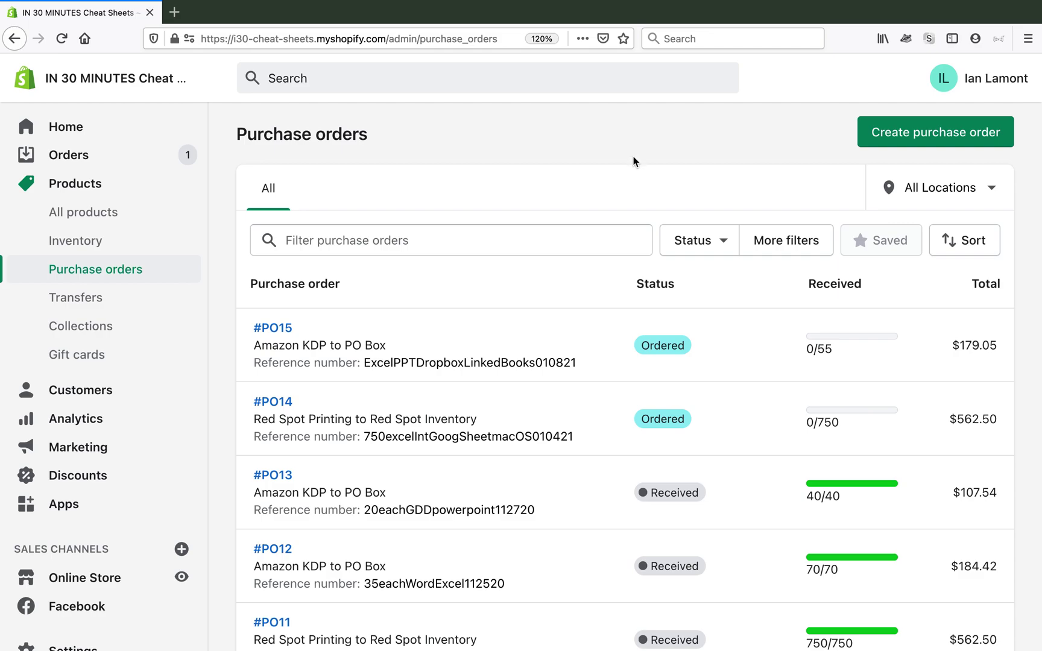
- Look over existing purchase orders and start a new, blank purchase order
scroll(545, 398, down, 1)
scroll(545, 397, down, 7)
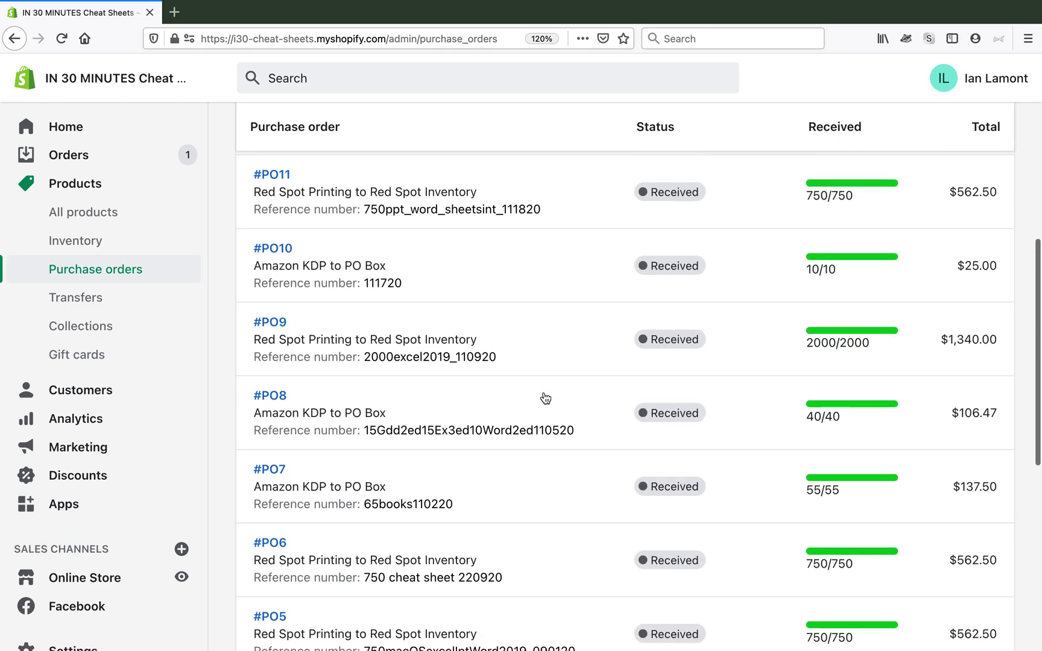
scroll(546, 398, up, 8)
click(921, 131)
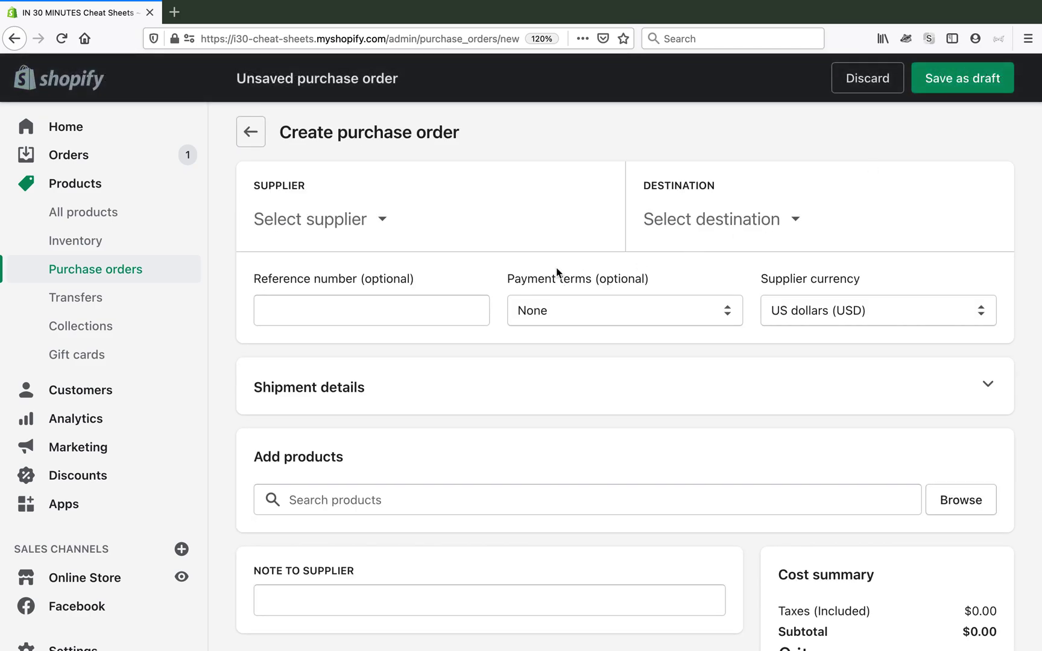
click(383, 221)
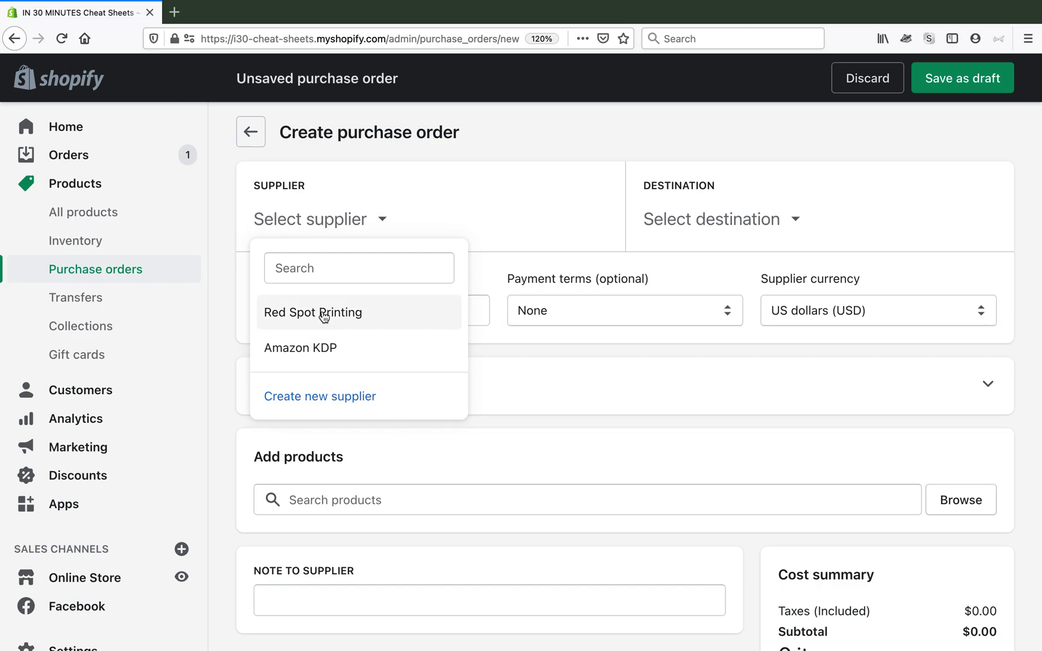
- Pick supplier Red Spot Printing and destination Red Spot Inventory for the new order
click(292, 311)
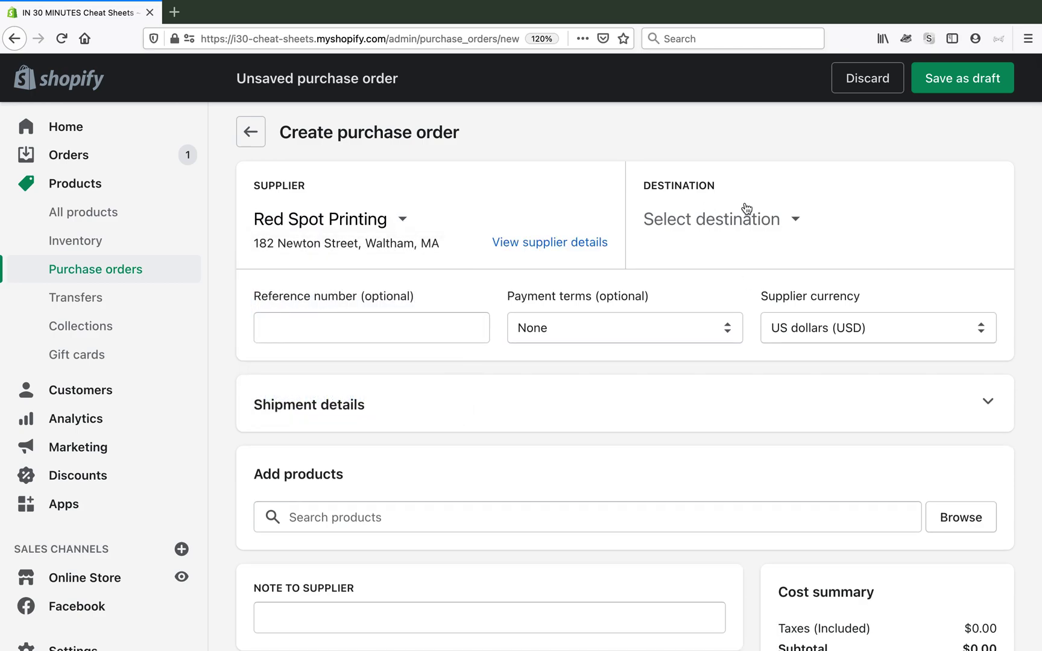
click(796, 219)
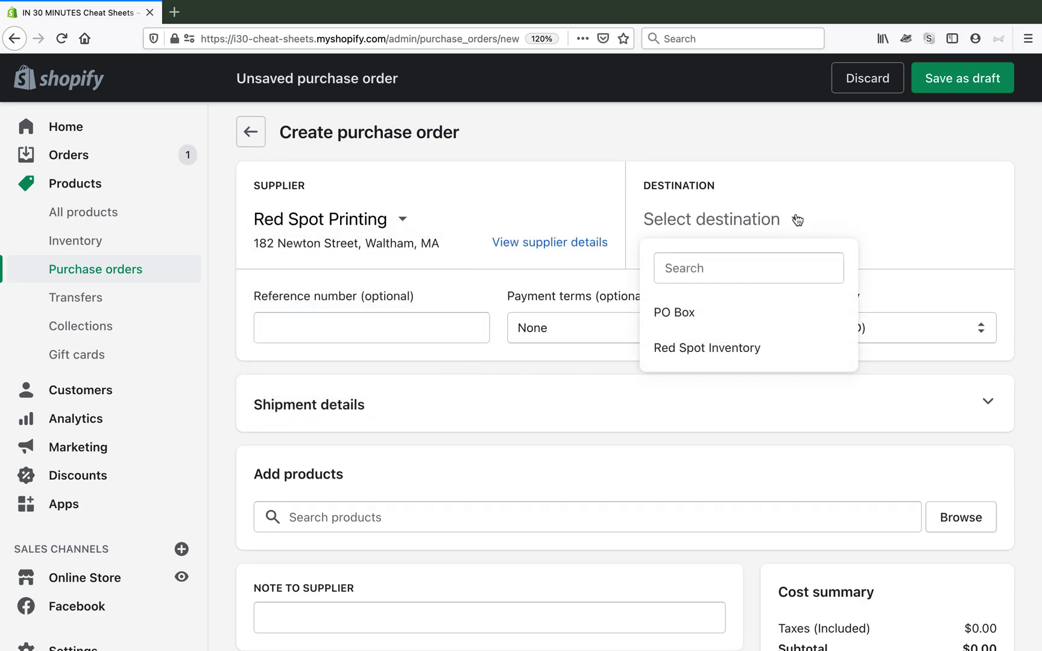
click(732, 355)
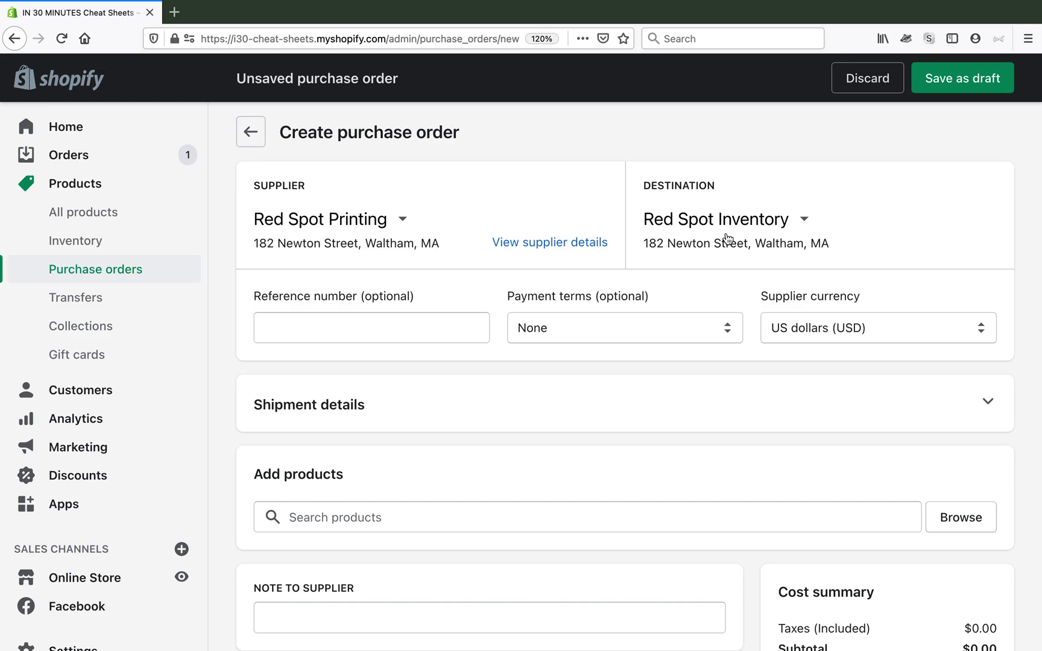
click(303, 323)
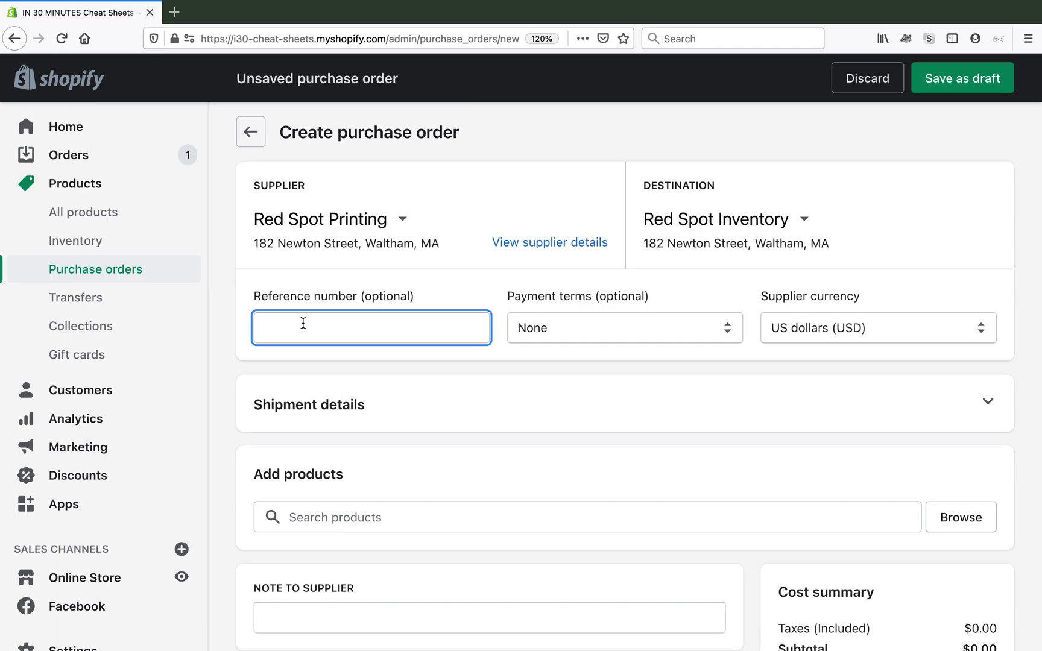
- Enter reference number 100googlecheatsheets011121 on the purchase order
text(100googlecheats)
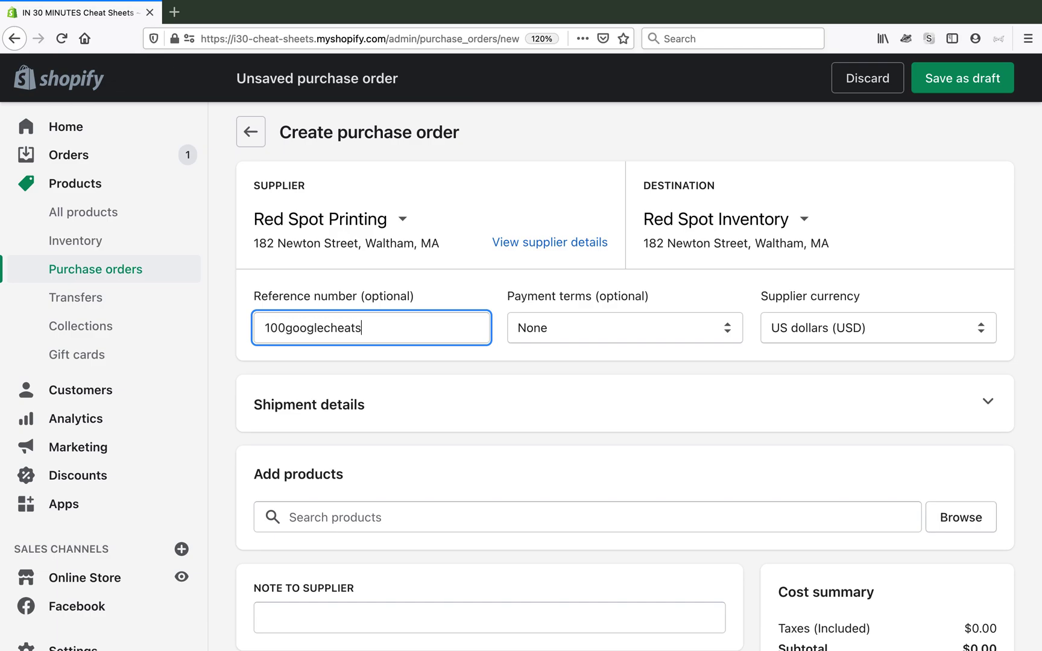
text(heets011121)
scroll(706, 392, down, 3)
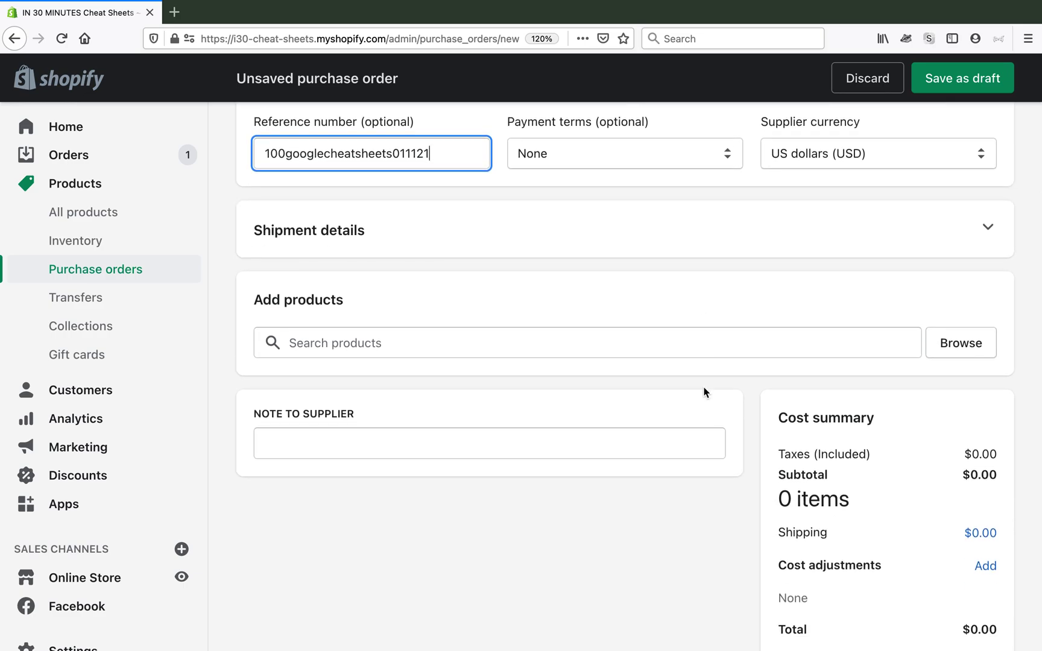
scroll(686, 360, down, 1)
click(384, 323)
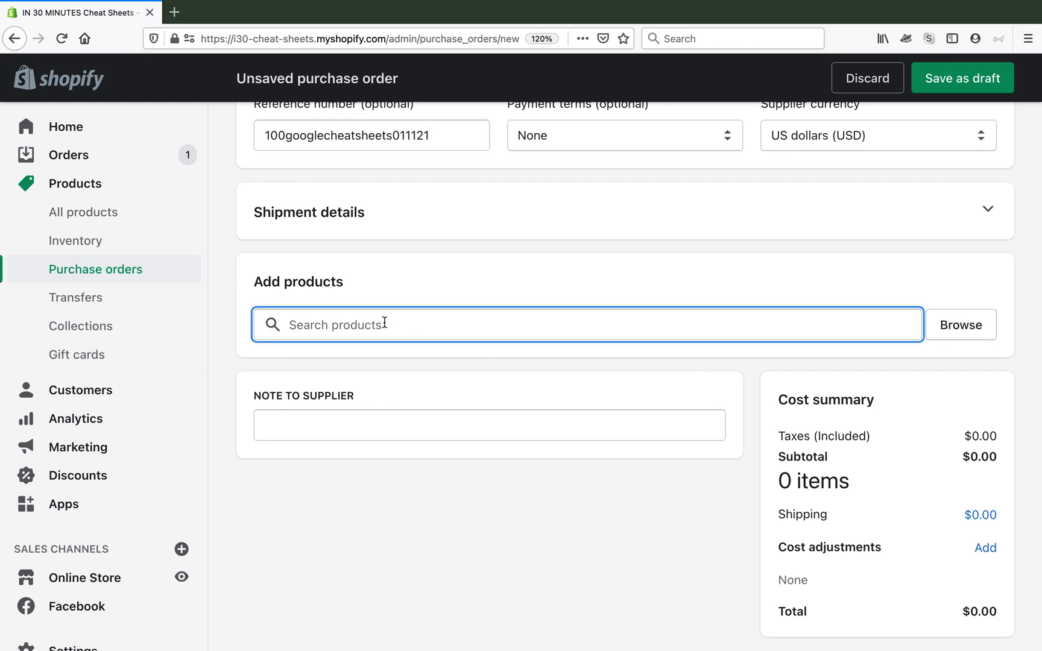
- Search 'google' and add the Printed Google Docs Cheat Sheet variant to the order
text(g)
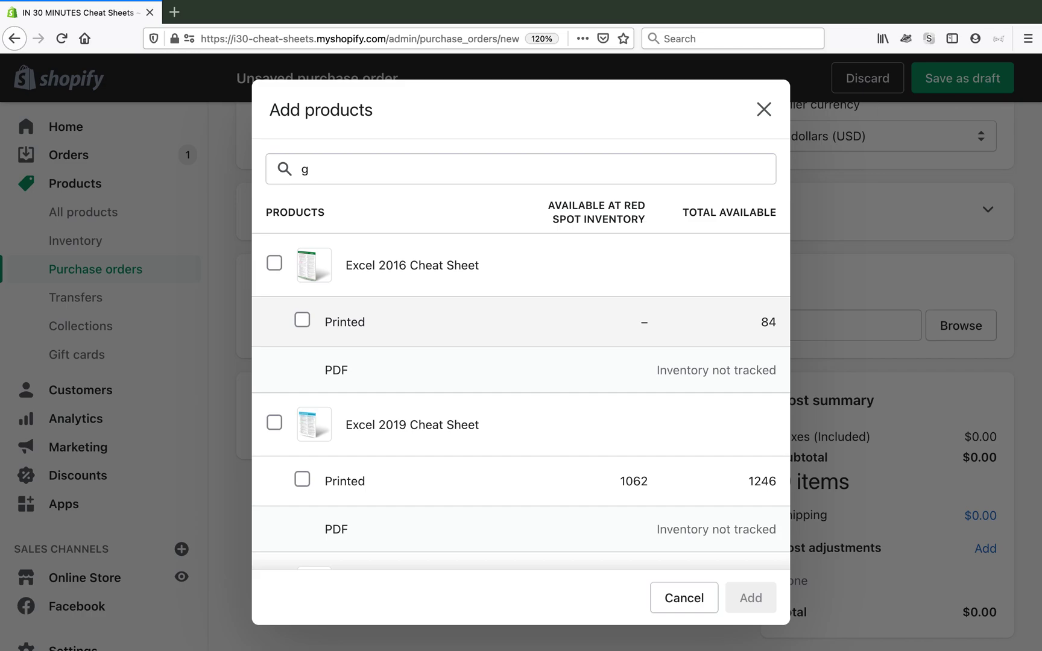
click(314, 168)
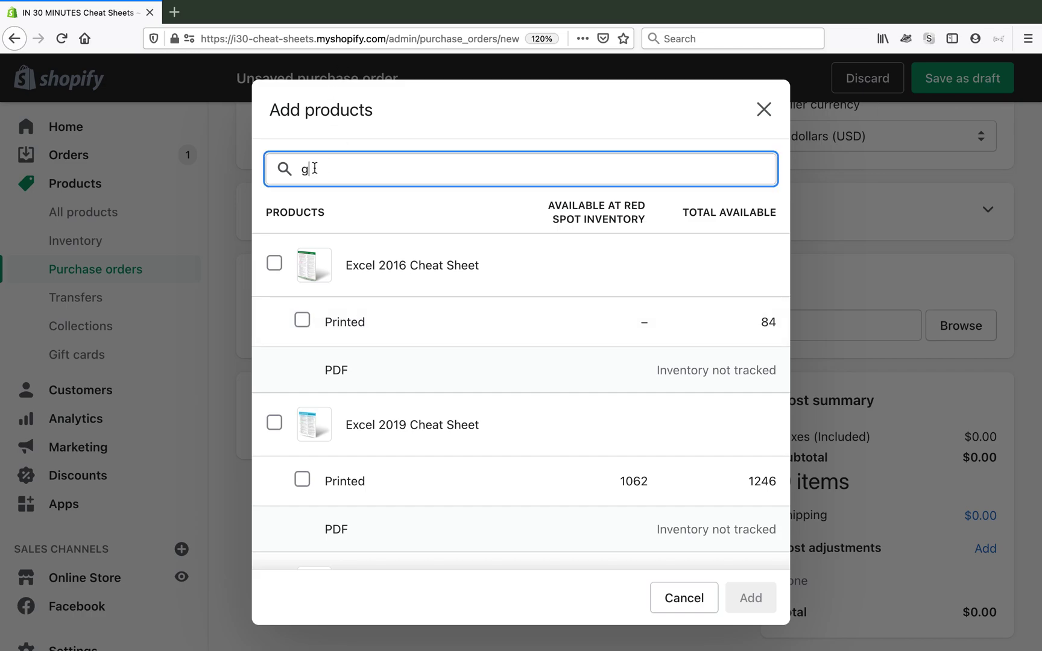
text(oogle)
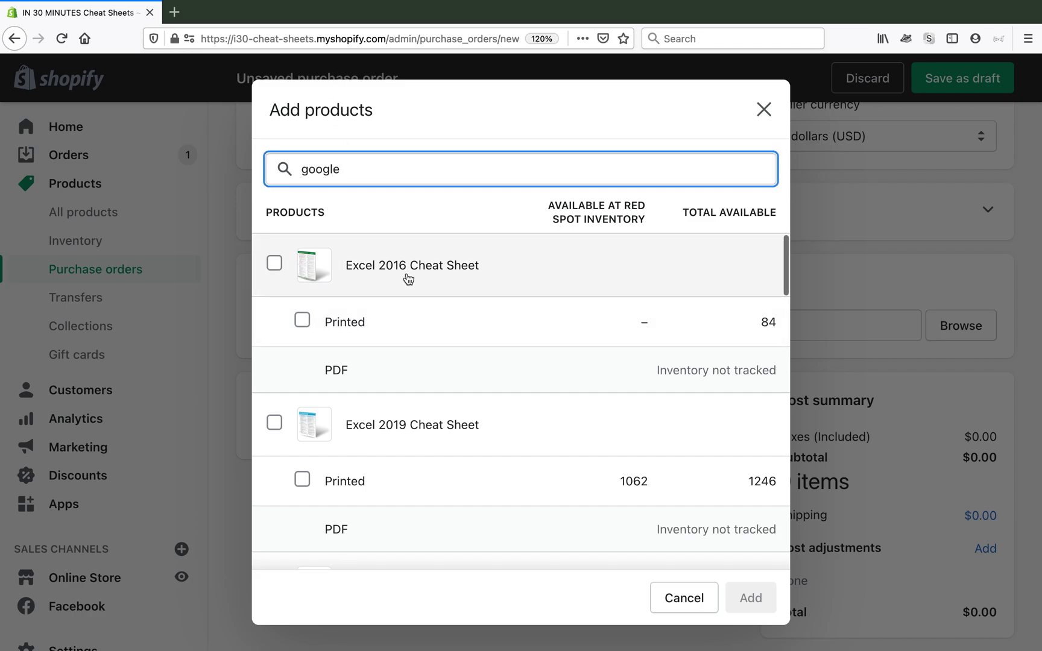
scroll(499, 343, down, 3)
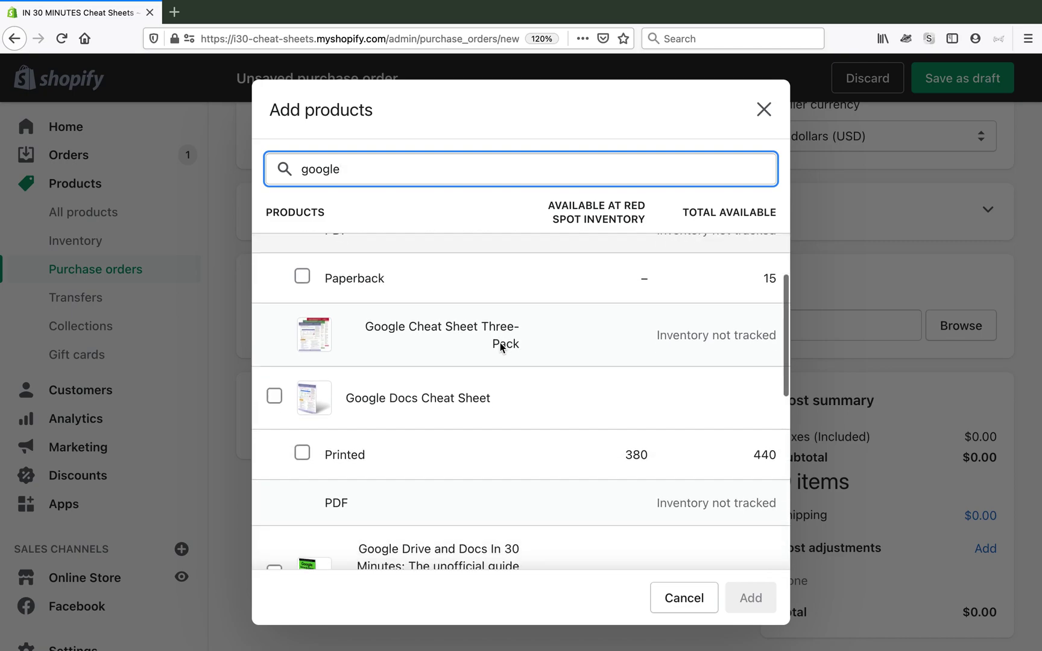
scroll(500, 346, down, 3)
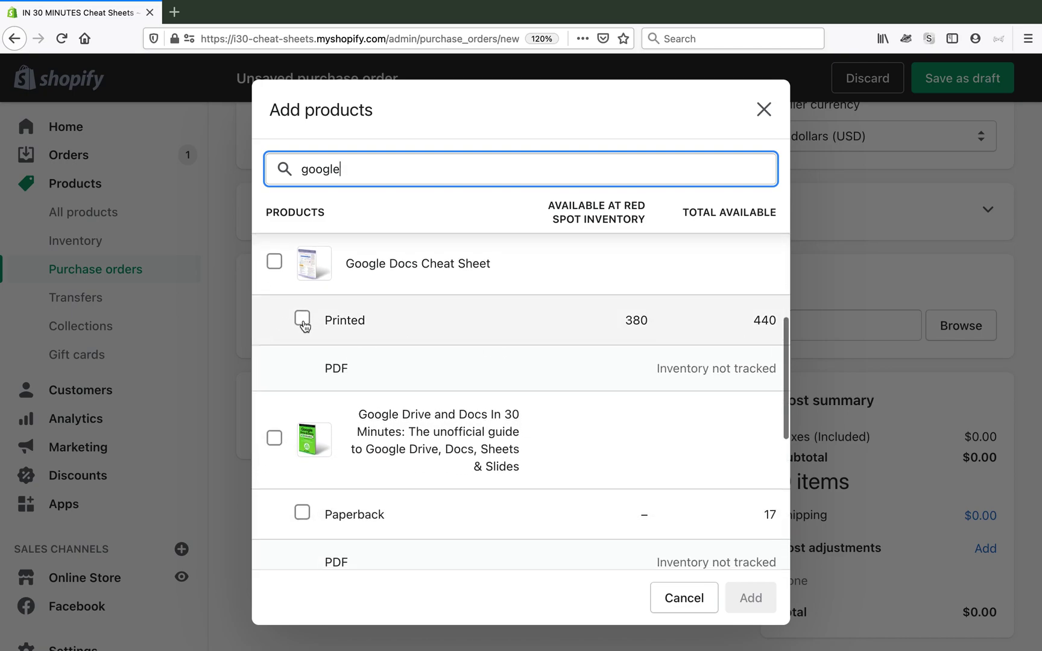
click(302, 320)
click(748, 599)
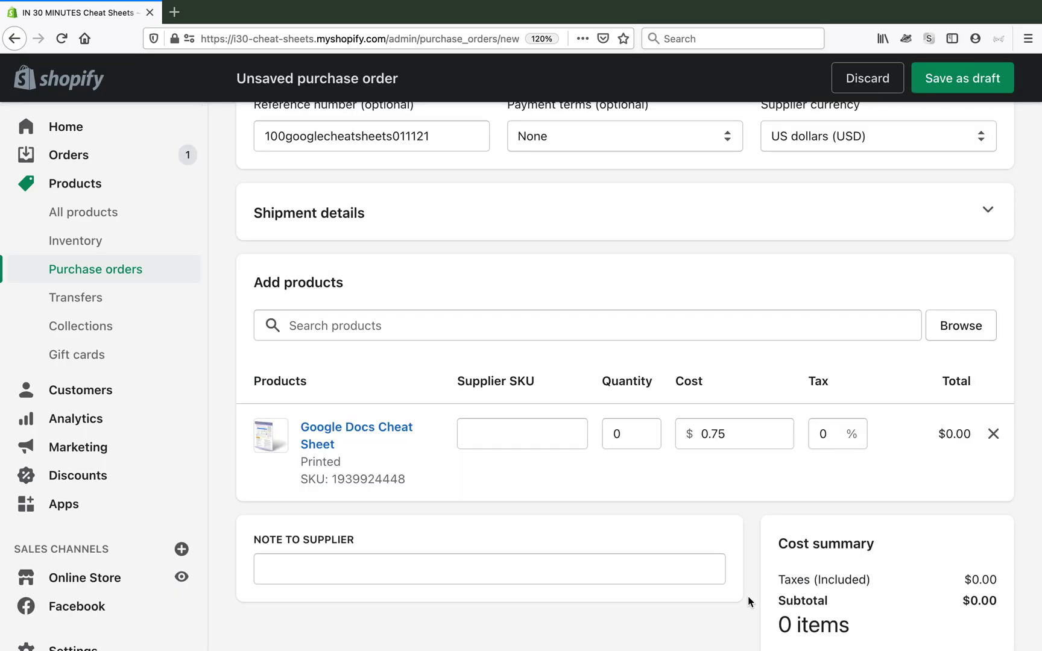
- Change the Google Docs Cheat Sheet quantity from 0 to 100
click(635, 434)
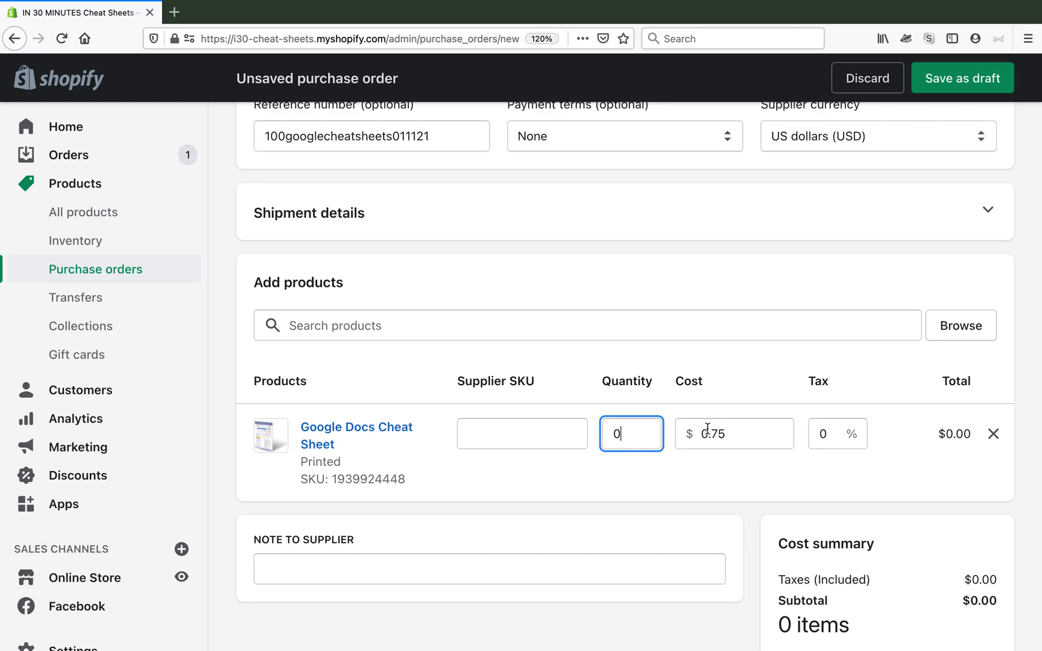
double_click(624, 433)
text(100)
click(697, 477)
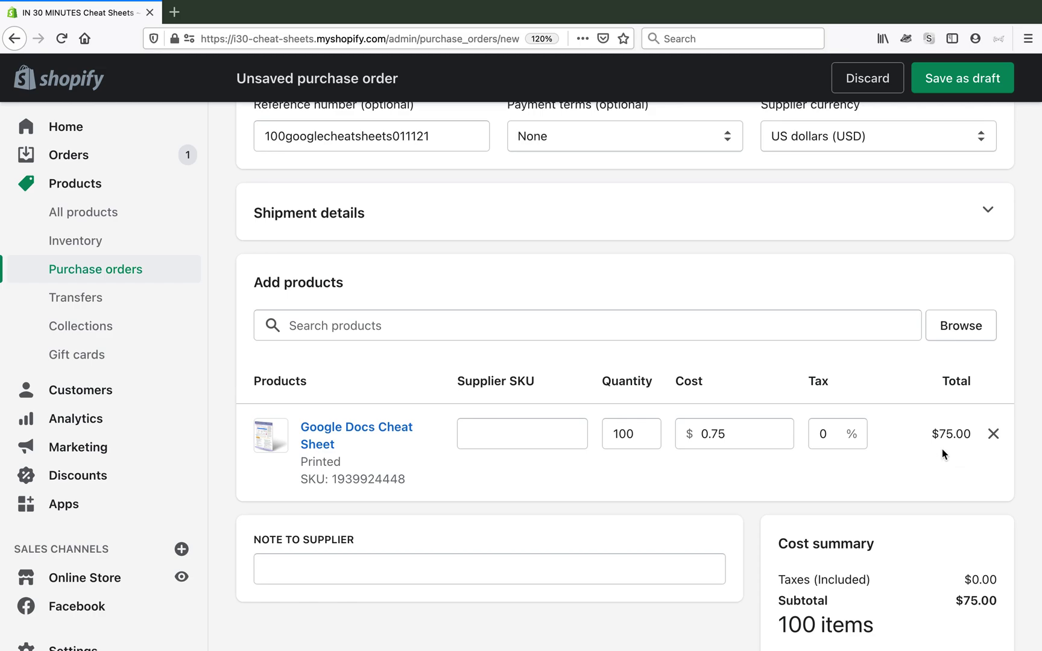
scroll(942, 453, down, 3)
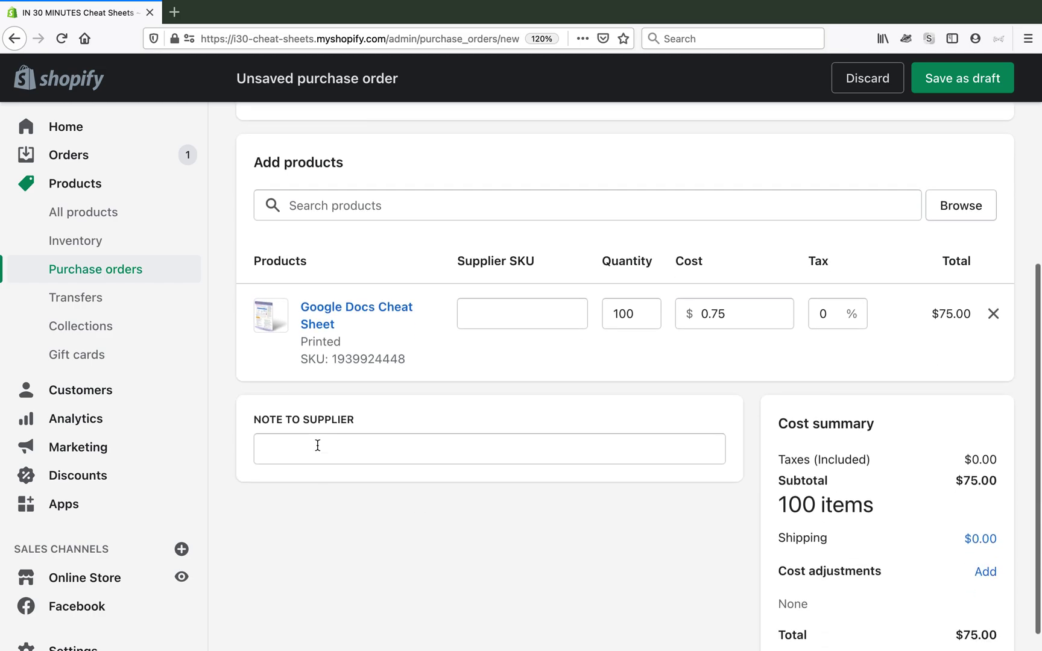
click(317, 446)
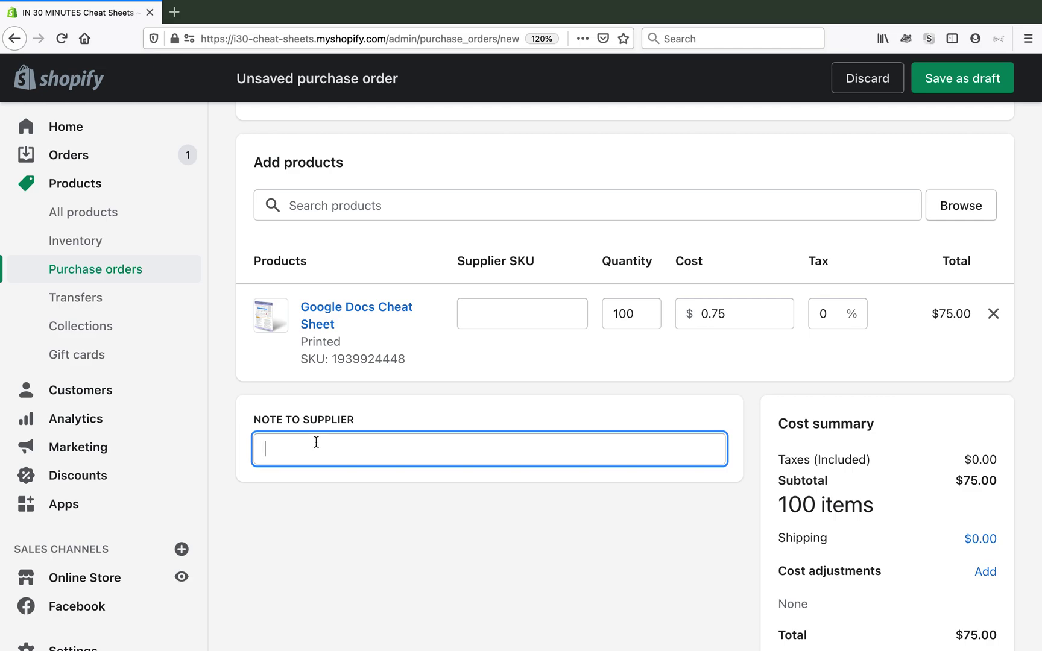
scroll(316, 441, up, 5)
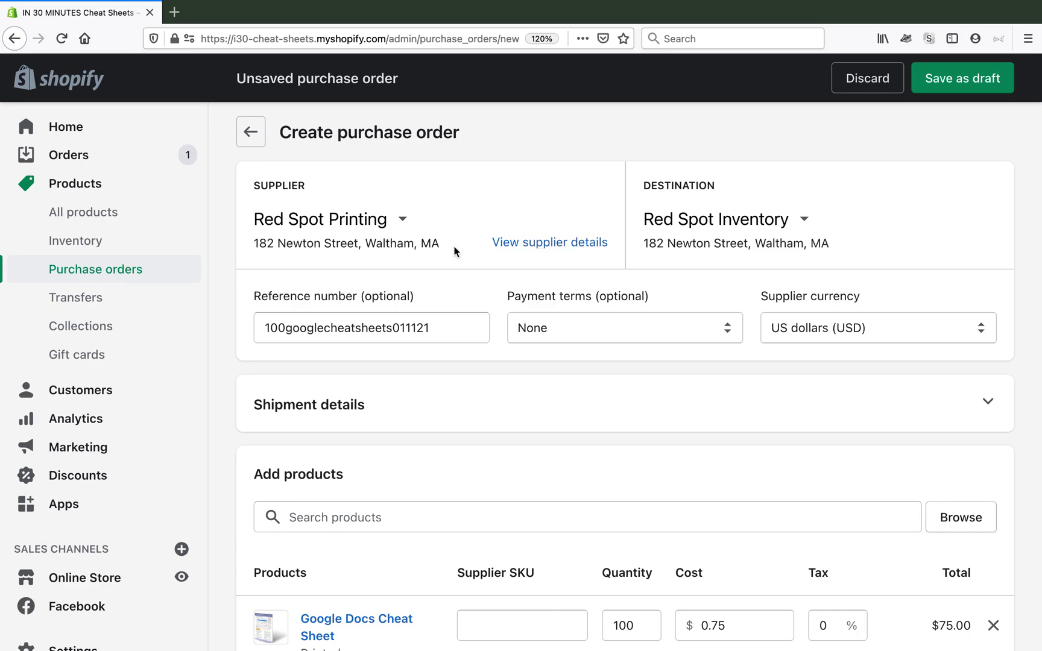
key(Tab)
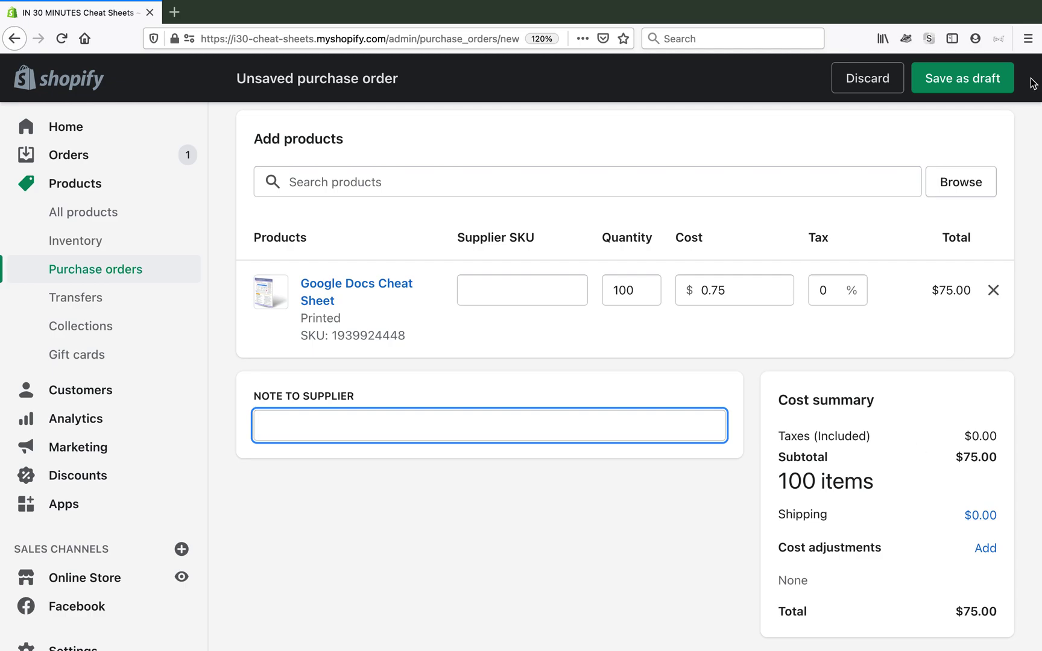
- Save the order as draft #PO16, then go to the Inventory page
click(944, 85)
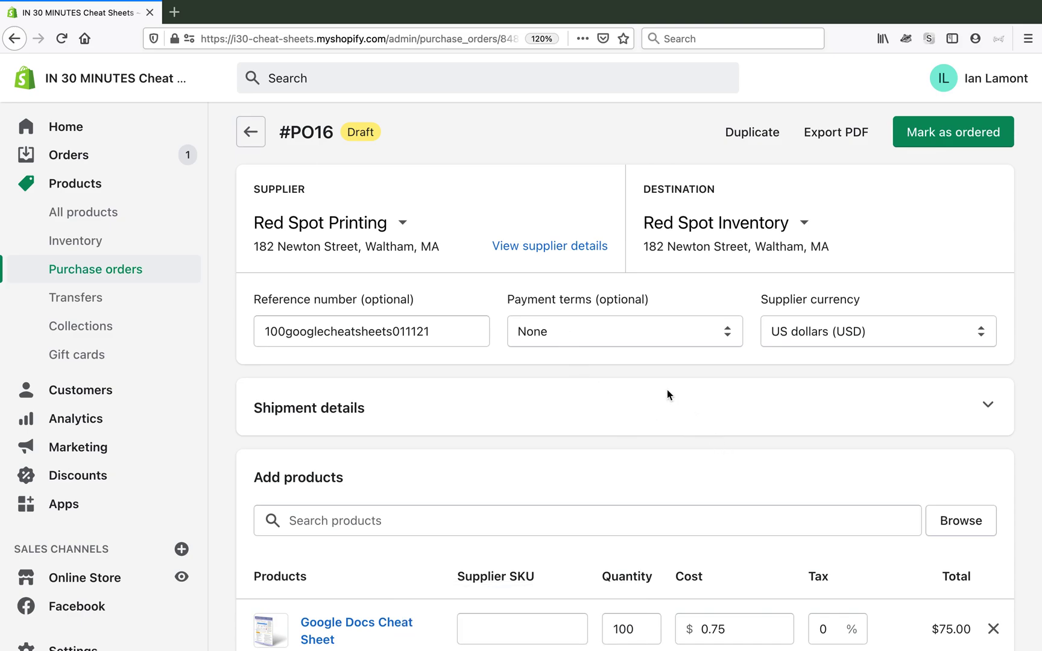
scroll(658, 386, down, 3)
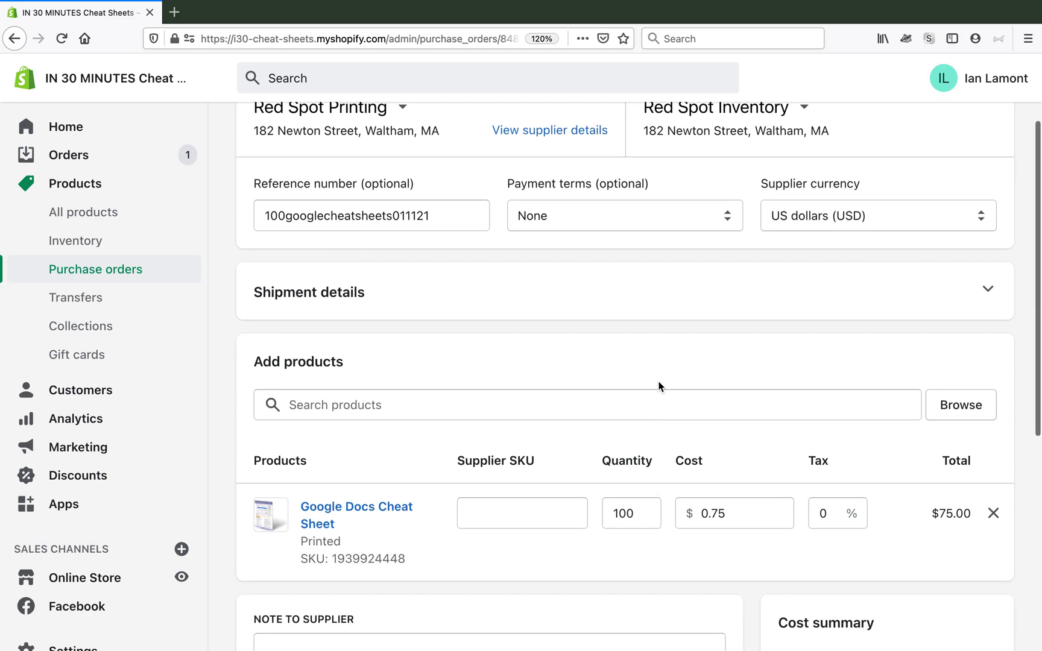
scroll(658, 387, down, 3)
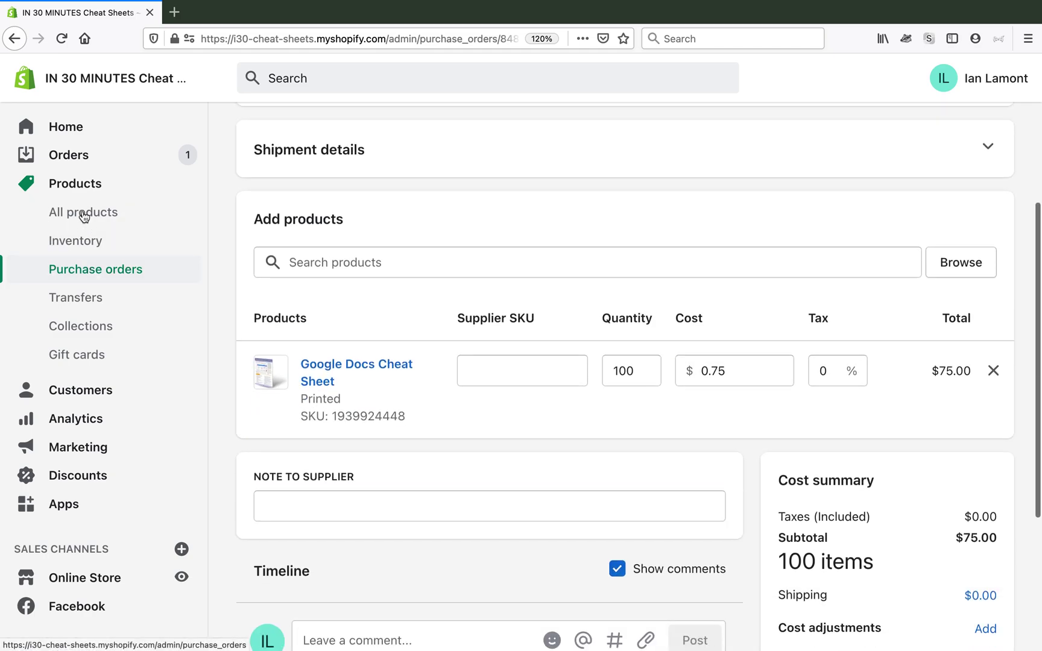
click(80, 246)
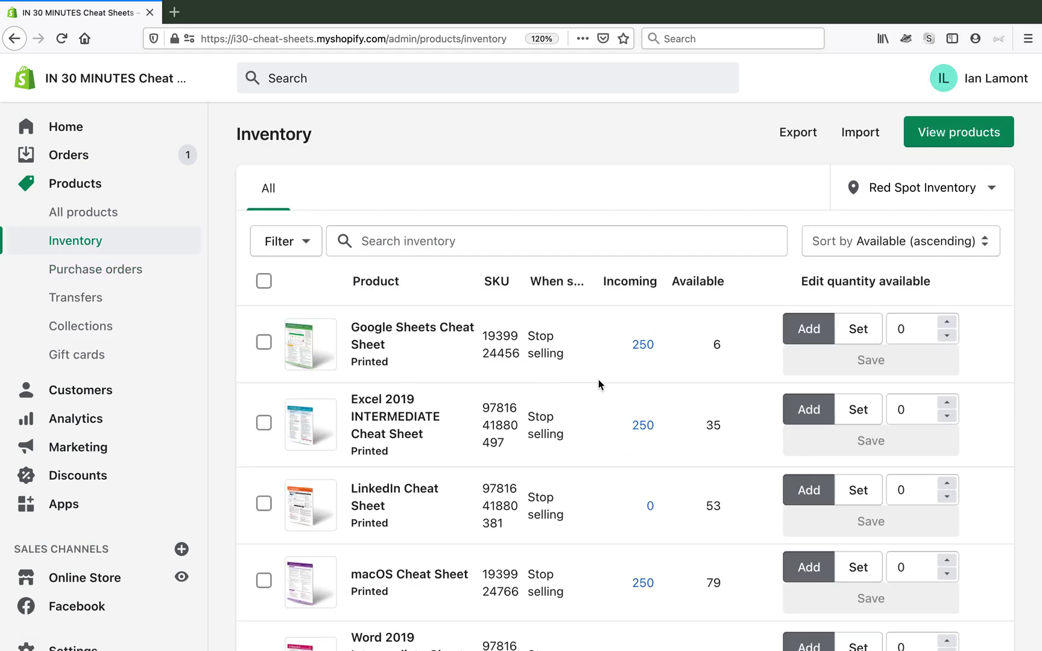
scroll(599, 383, down, 7)
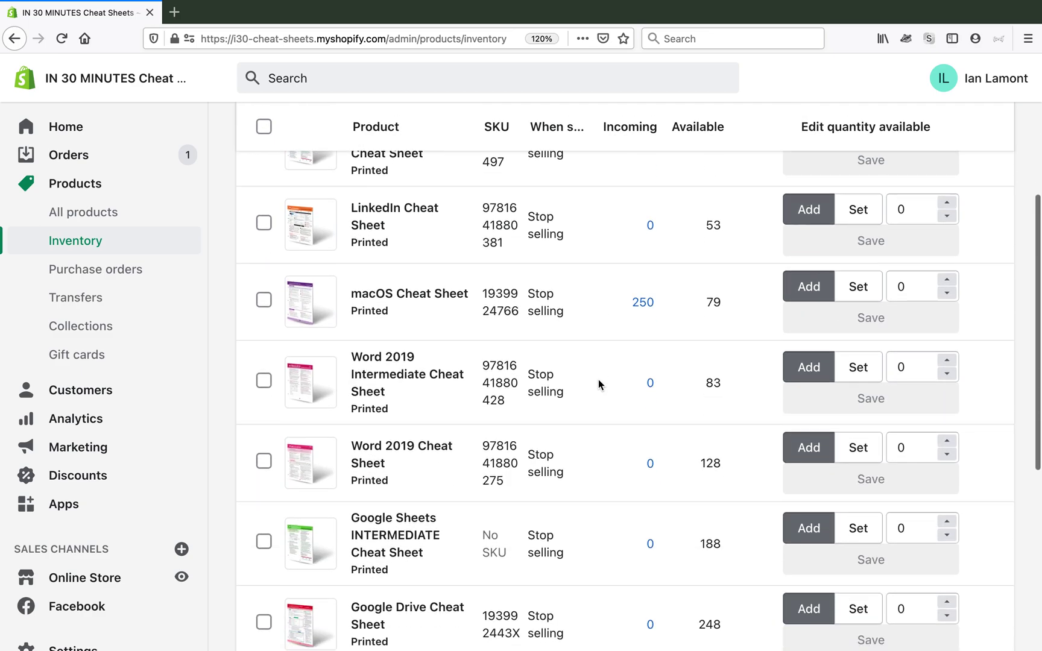
scroll(598, 379, down, 3)
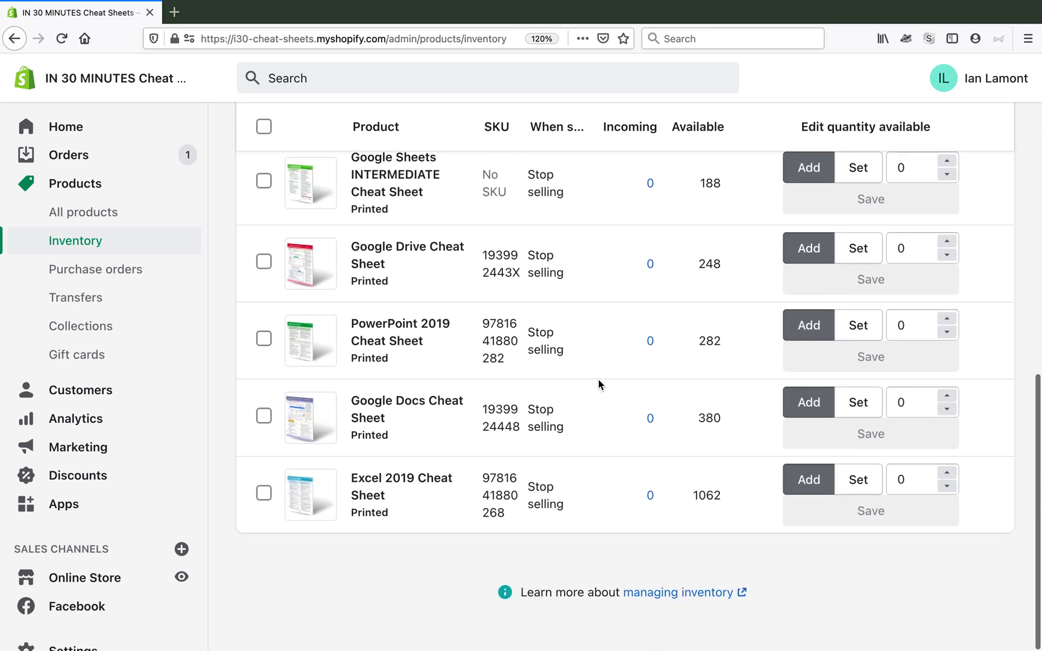
scroll(643, 434, up, 10)
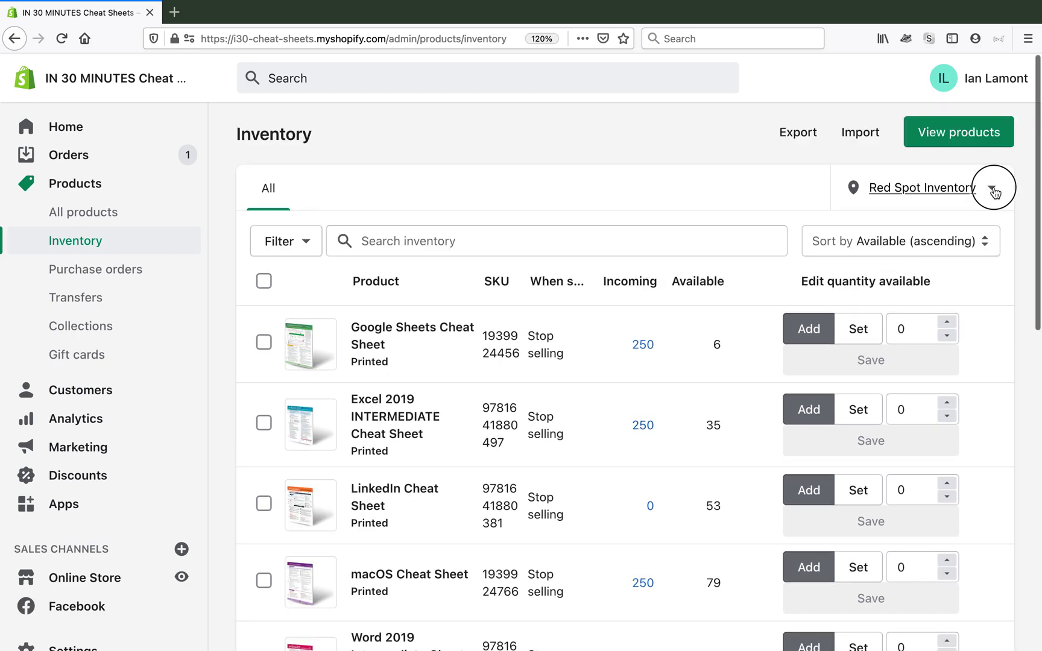
click(992, 190)
click(991, 190)
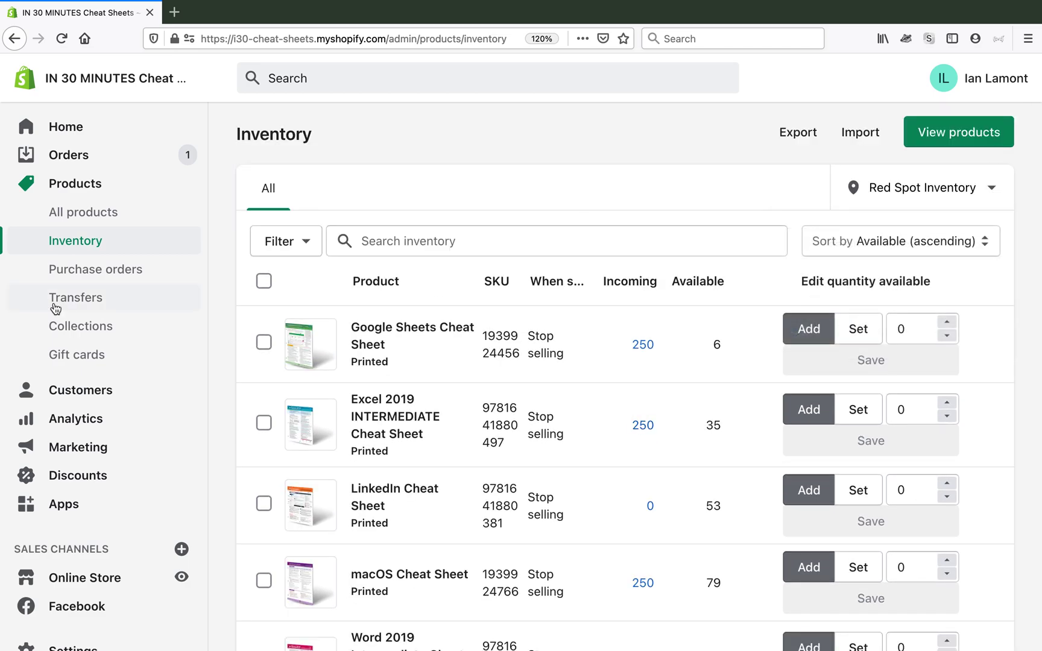
click(84, 271)
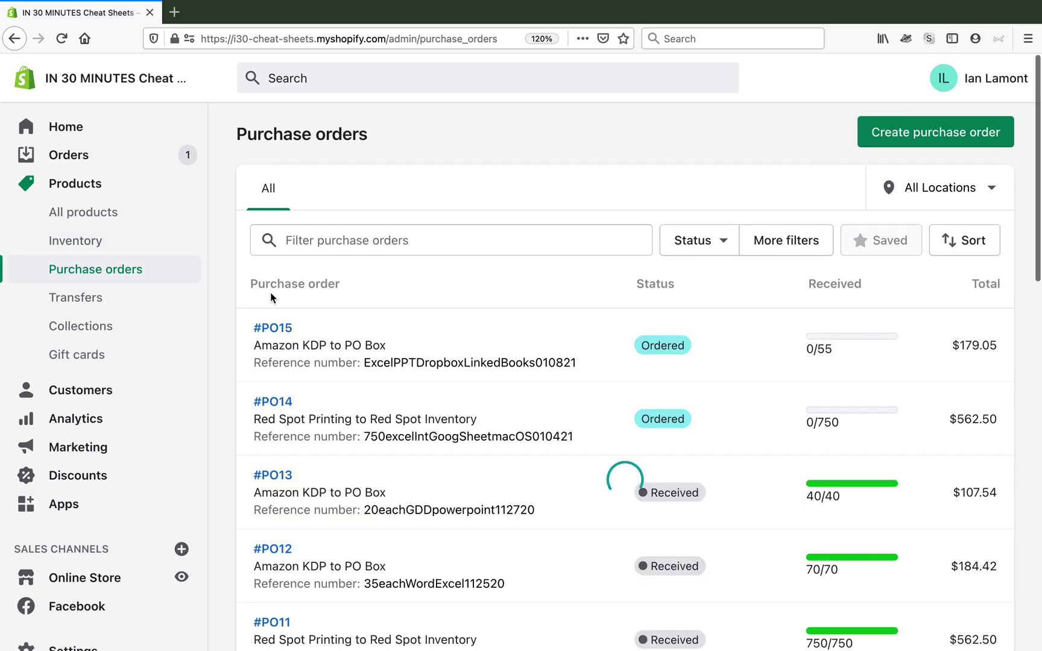
- Open draft #PO16 and mark it as ordered, confirming in the dialog
click(440, 343)
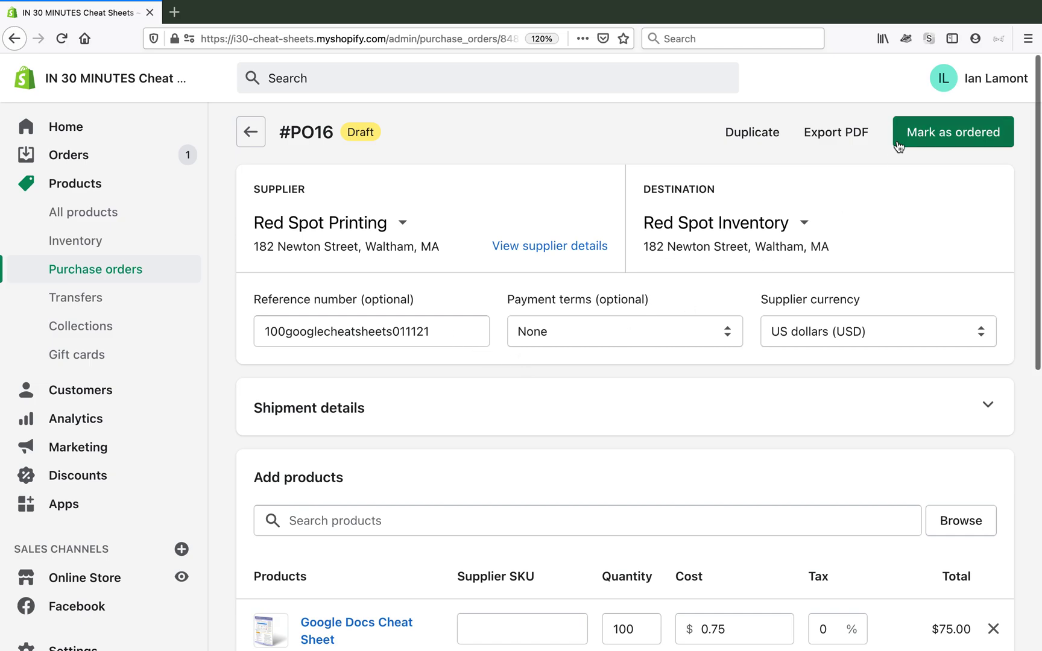
click(945, 132)
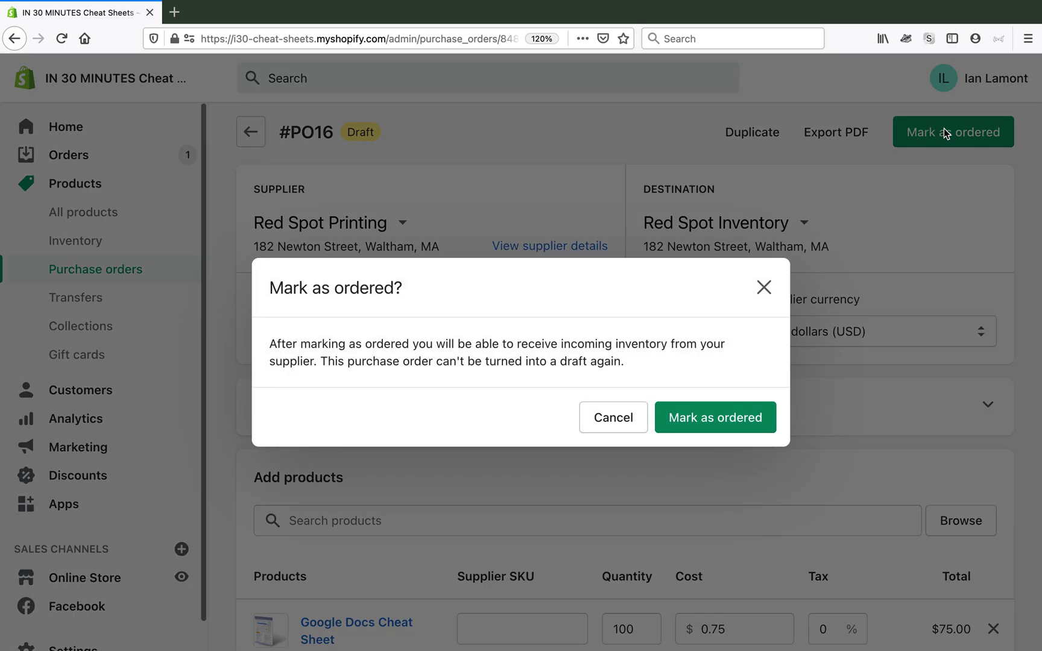
click(745, 415)
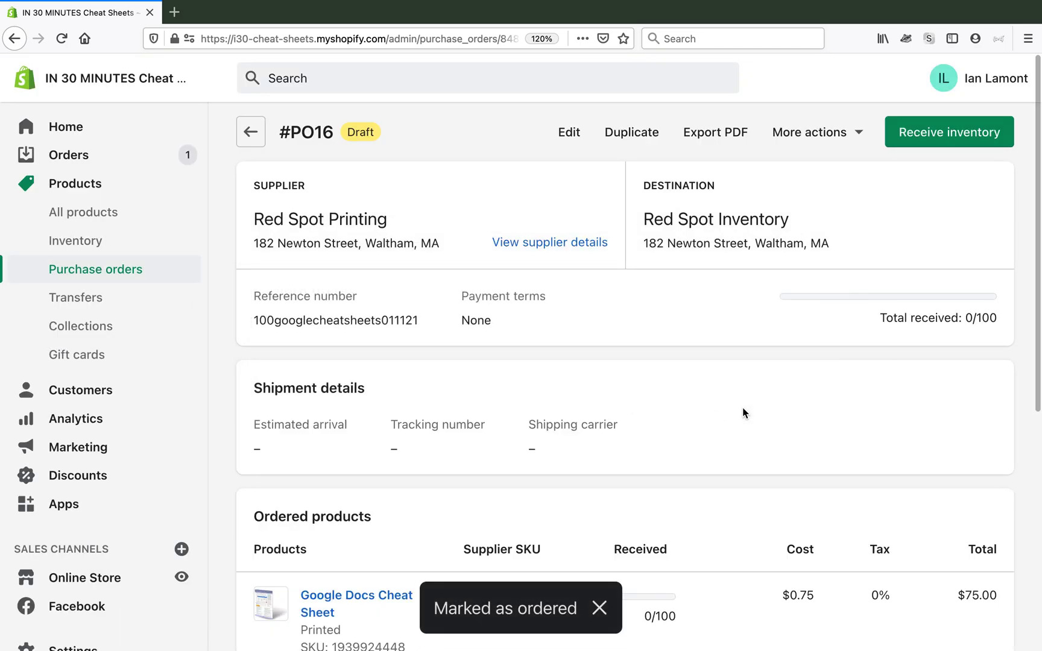
- Verify Google Docs Cheat Sheet shows 100 incoming in Inventory, then return to Purchase orders
click(75, 242)
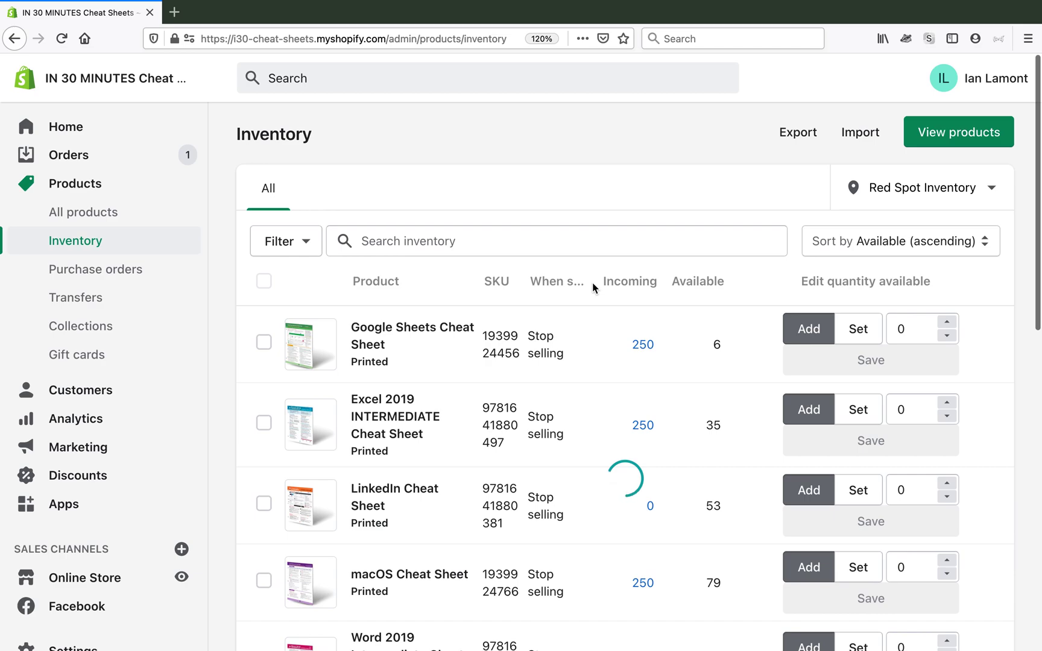
scroll(592, 284, down, 10)
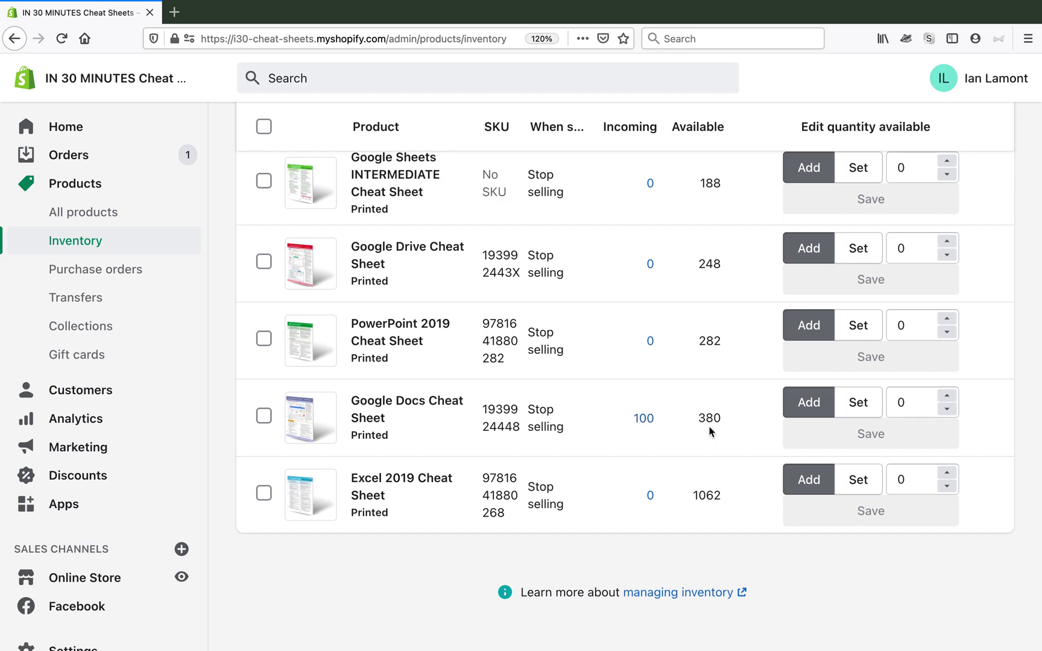
click(79, 270)
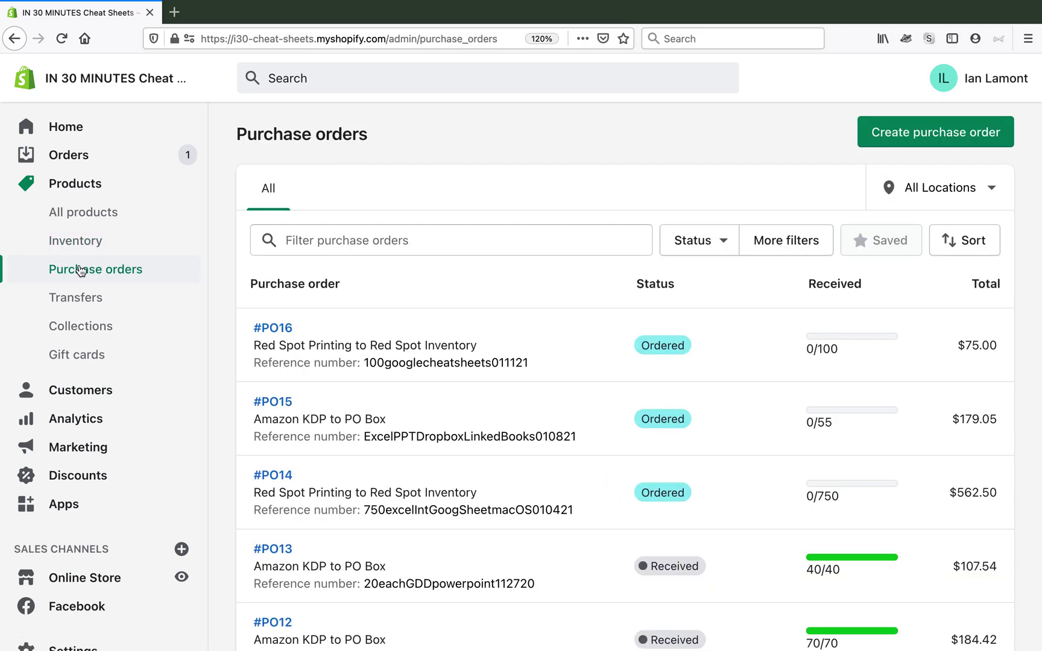
- Open #PO16's detail page to view its Ordered status with 0/100 received, then switch to Safari
click(299, 337)
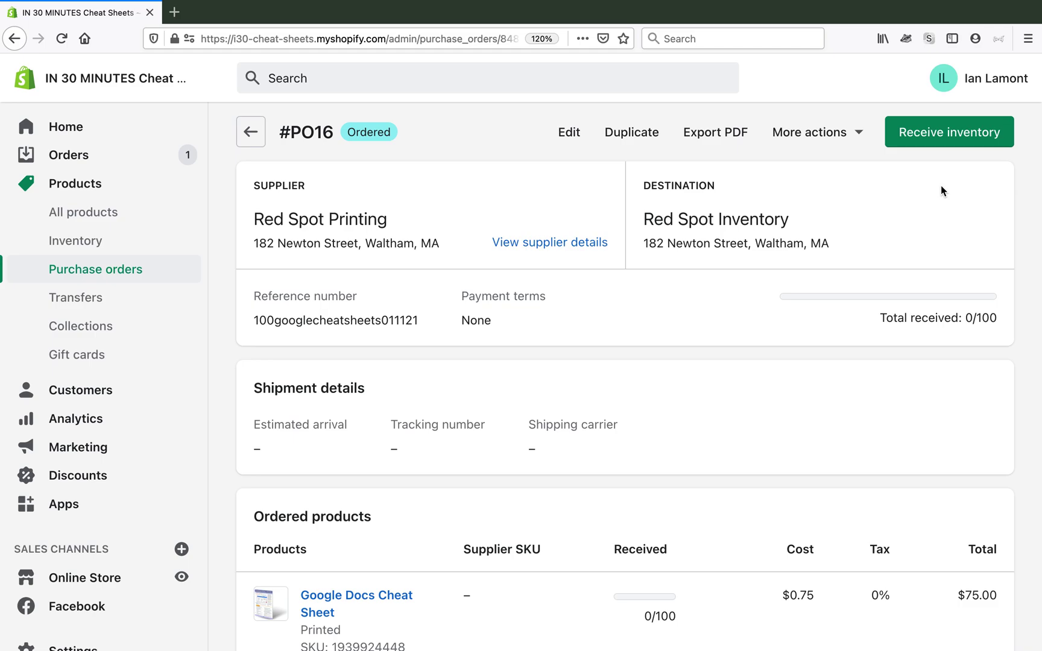
key(super+Tab)
key(super+Tab)
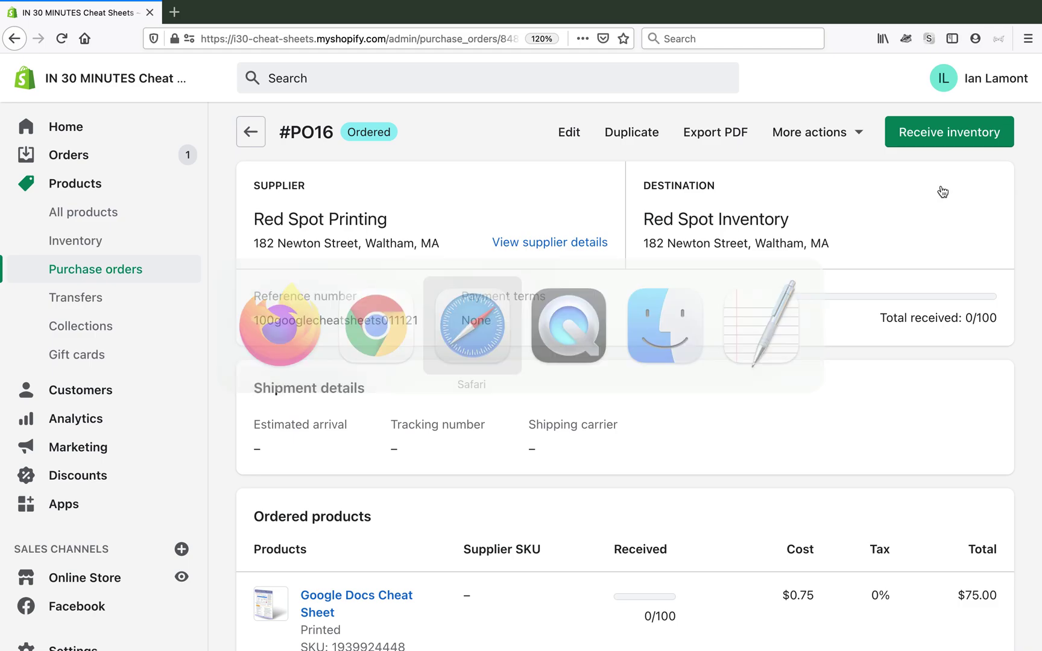